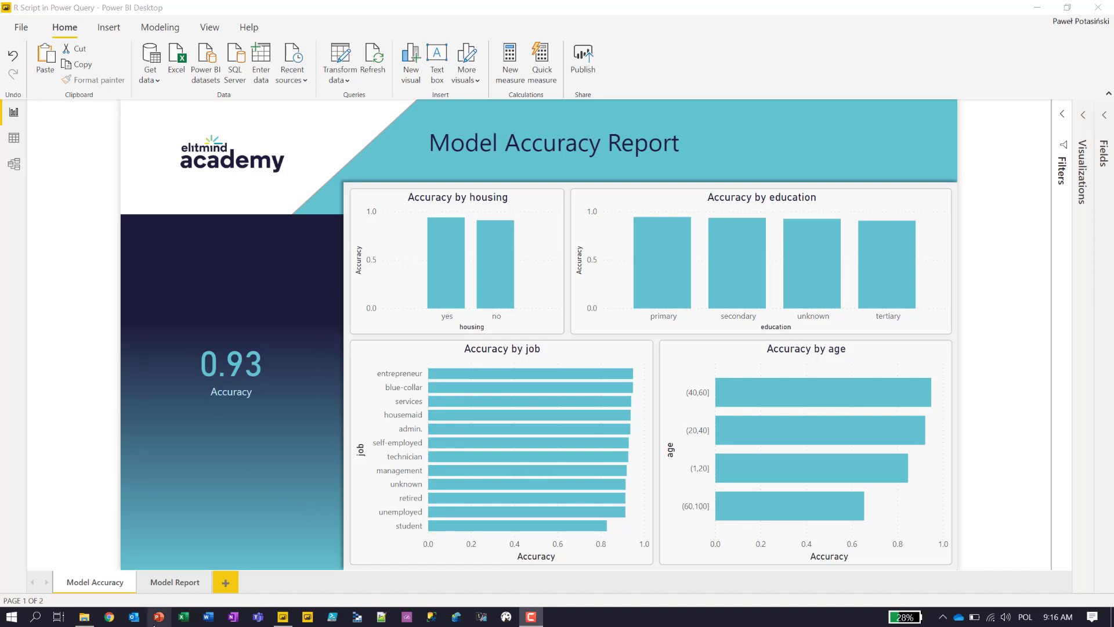
Switch the report from the Model Accuracy page to the Model Report page
{"action": "left_click", "coordinate": [165, 583]}
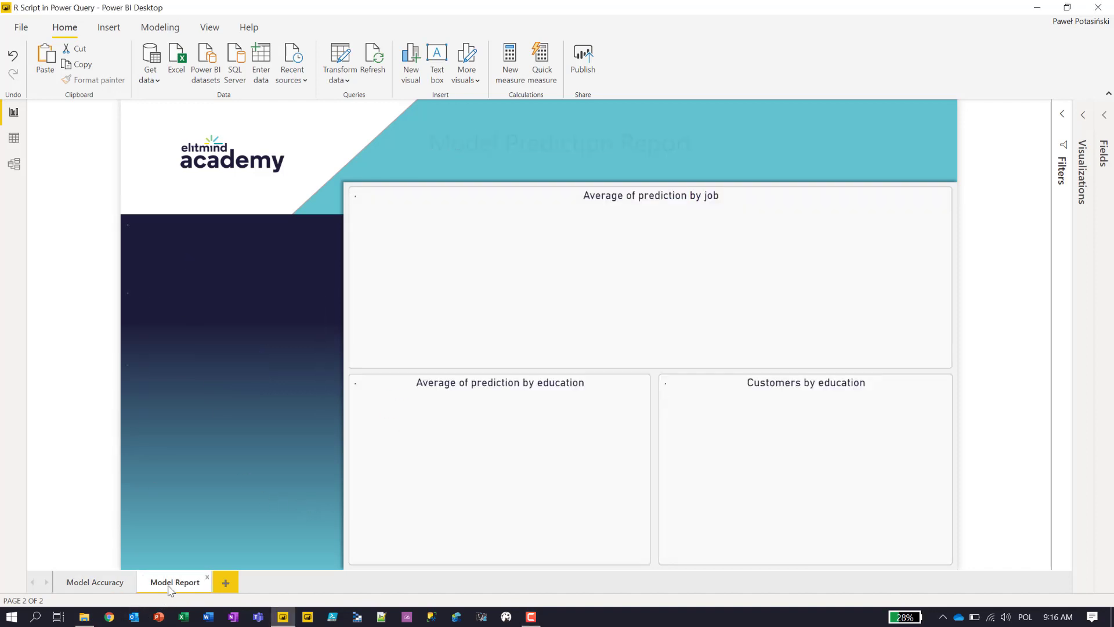
Return to the Model Accuracy page and read the age and job accuracy tooltips
{"action": "left_click", "coordinate": [90, 583]}
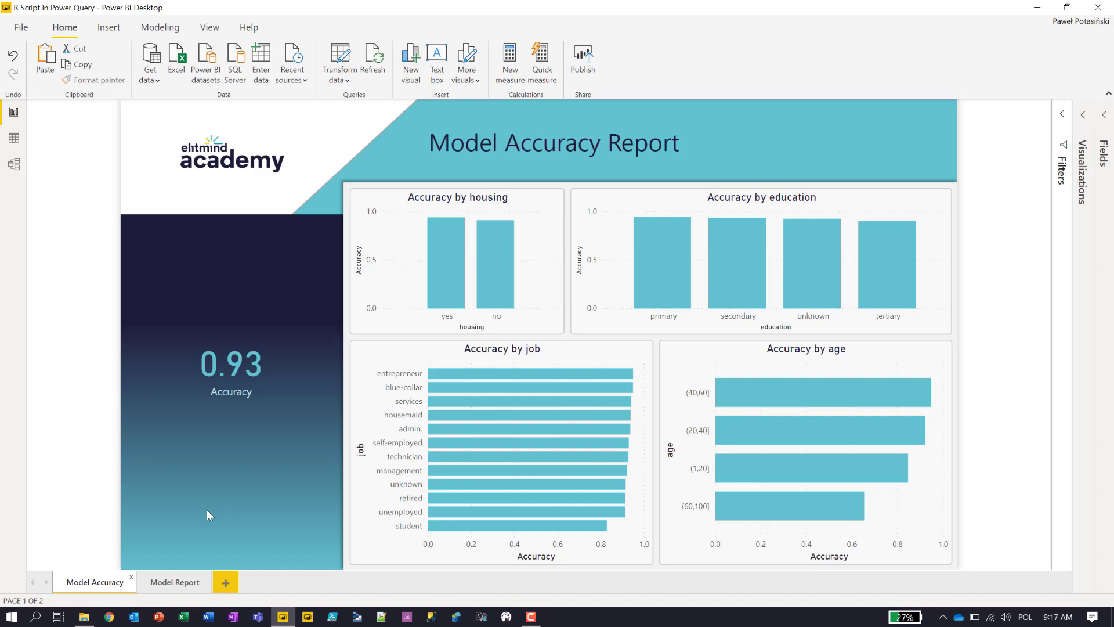
{"action": "mouse_move", "coordinate": [864, 392]}
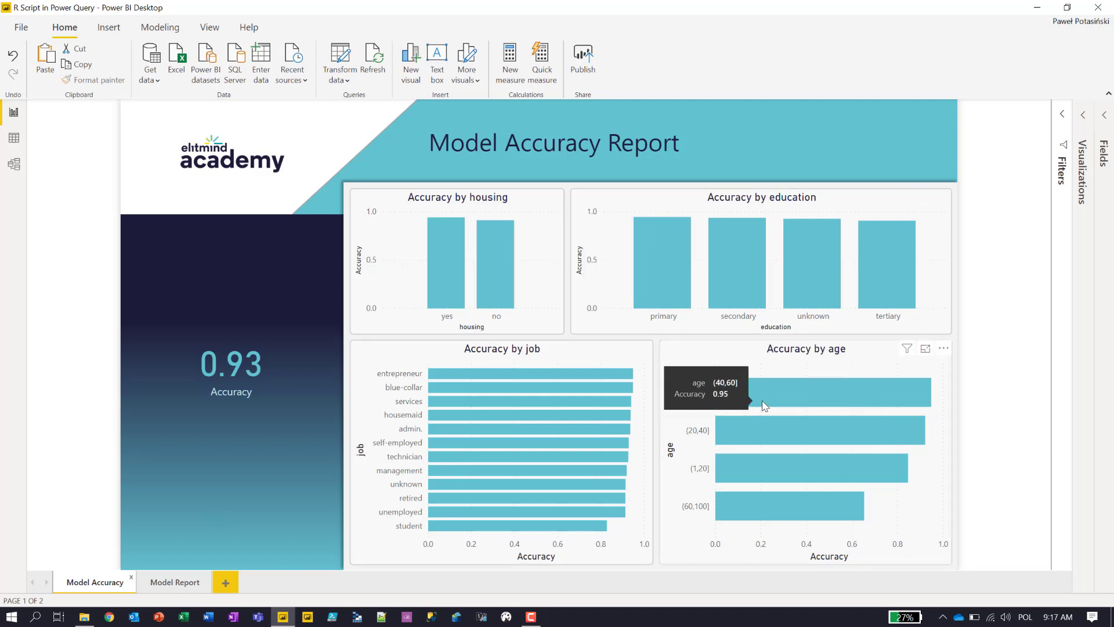
{"action": "mouse_move", "coordinate": [712, 480]}
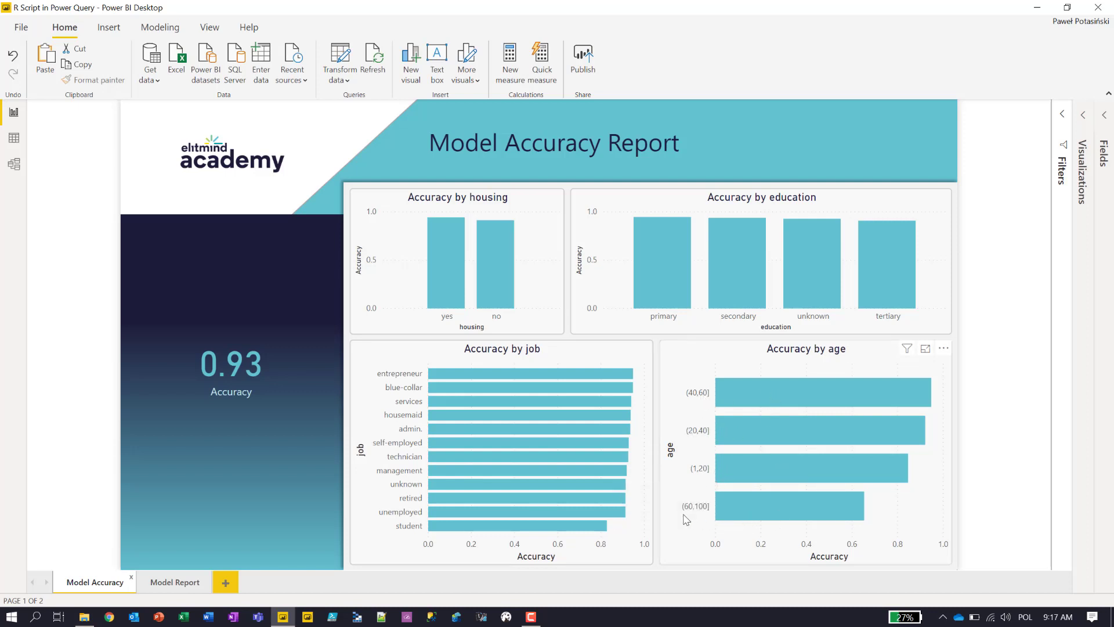
{"action": "mouse_move", "coordinate": [767, 504]}
{"action": "mouse_move", "coordinate": [548, 427]}
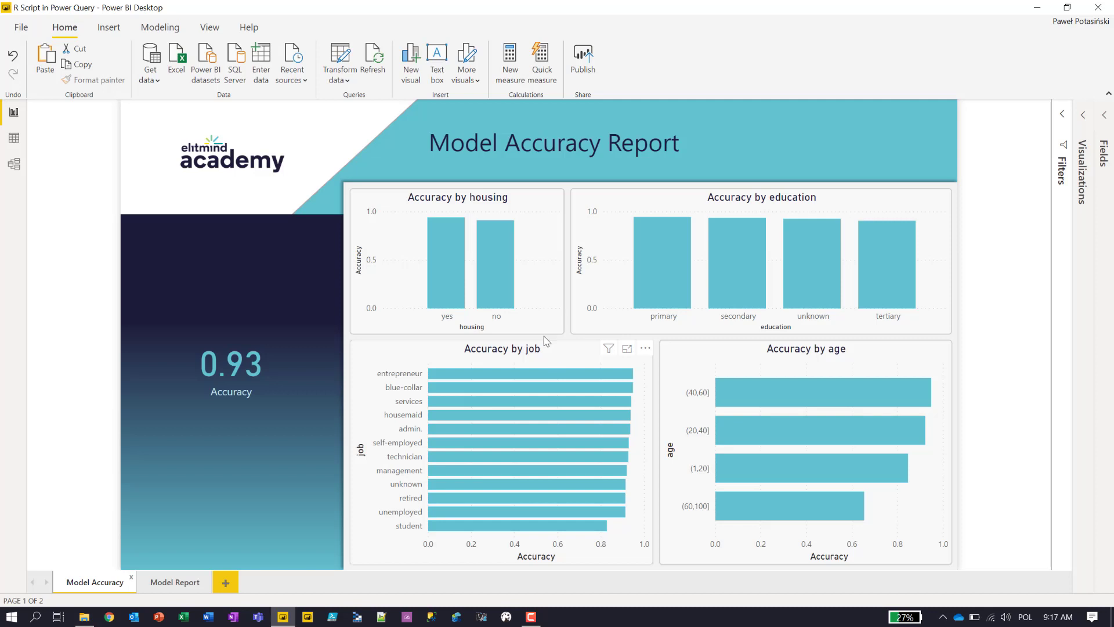
Show the bank-historic table rows, outline the subscribed column, then return to the report
{"action": "left_click", "coordinate": [12, 139]}
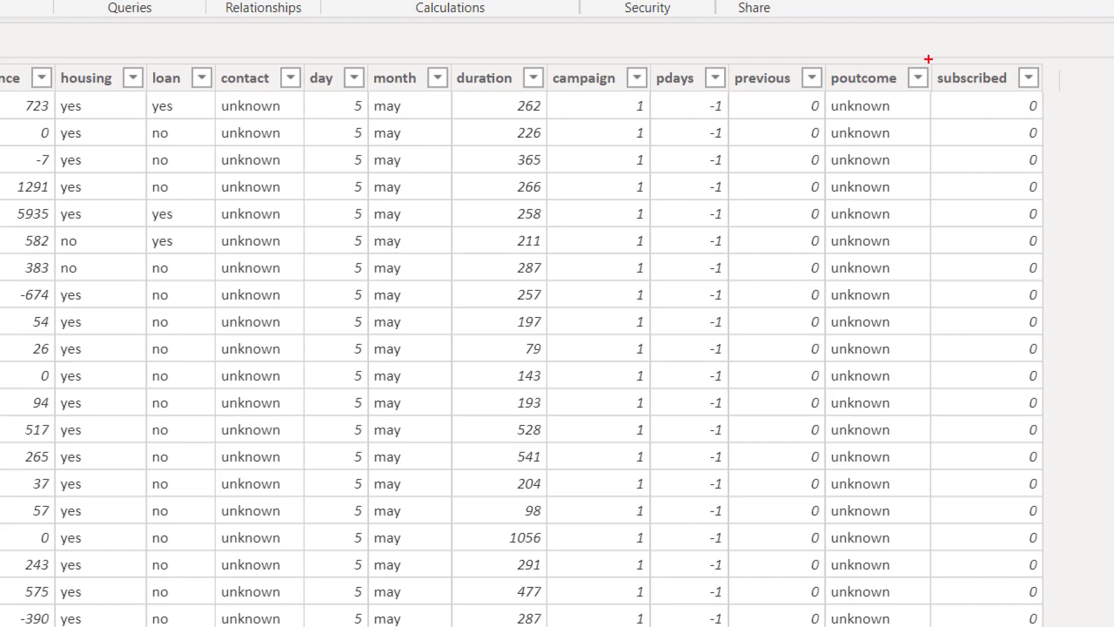
{"action": "mouse_move", "coordinate": [928, 63]}
{"action": "left_mouse_down"}
{"action": "mouse_move", "coordinate": [994, 166]}
{"action": "mouse_move", "coordinate": [1094, 525]}
{"action": "mouse_move", "coordinate": [1077, 622]}
{"action": "left_mouse_up"}
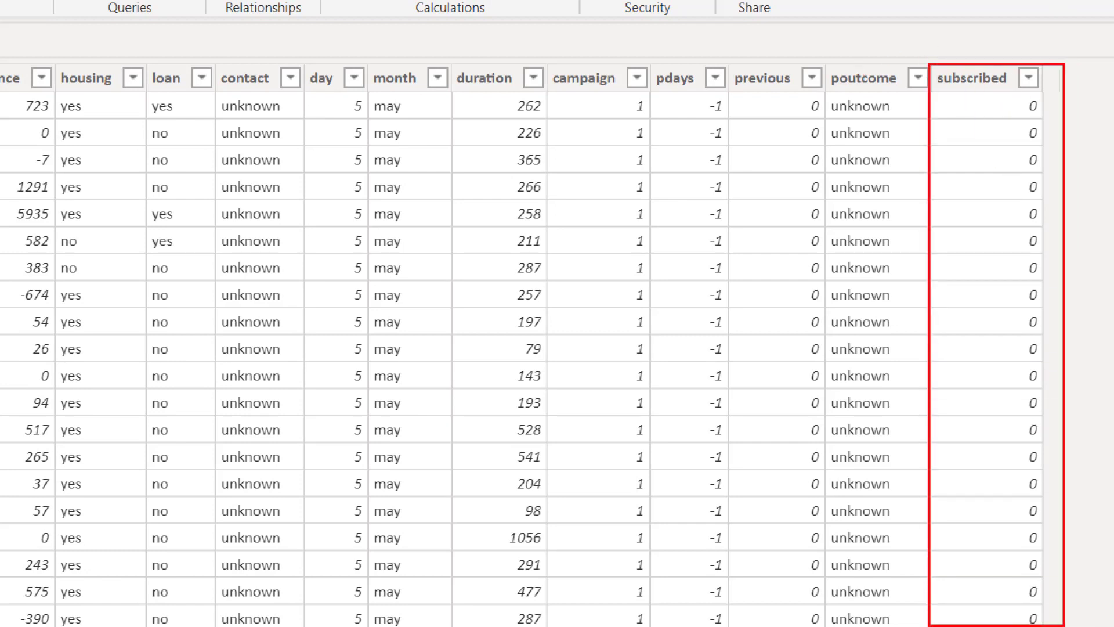
{"action": "left_click_drag", "start_coordinate": [1063, 625], "coordinate": [1058, 622]}
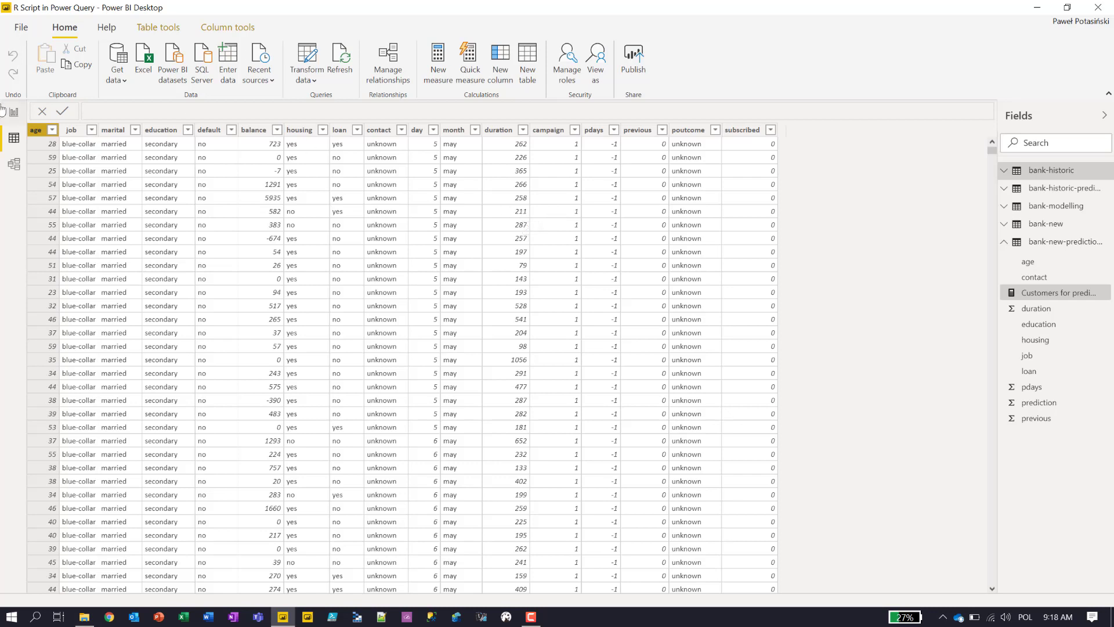
{"action": "left_click", "coordinate": [13, 112]}
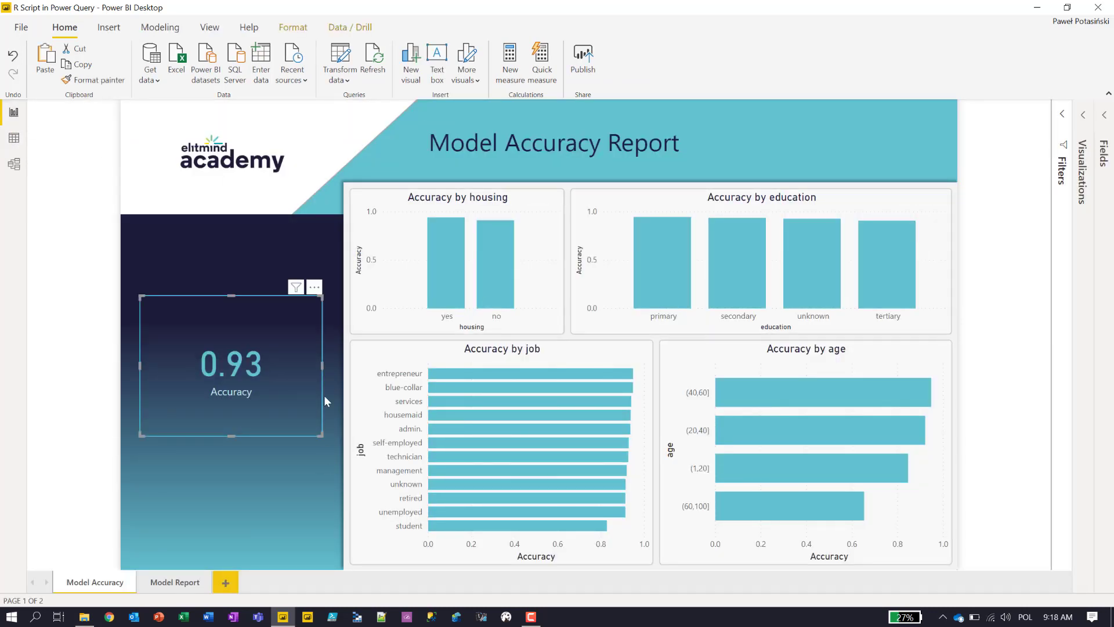
Open the Model Prediction Report page and outline its 176 Customers for prediction card
{"action": "mouse_move", "coordinate": [436, 263]}
{"action": "left_click", "coordinate": [189, 578]}
{"action": "mouse_move", "coordinate": [418, 477]}
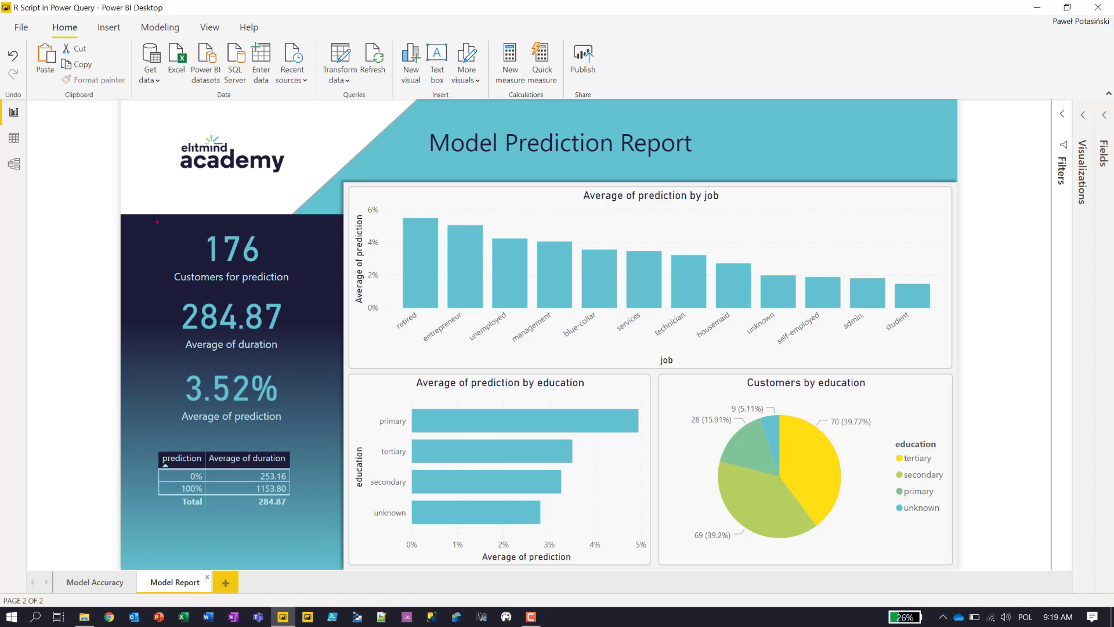
{"action": "mouse_move", "coordinate": [155, 222]}
{"action": "left_mouse_down"}
{"action": "mouse_move", "coordinate": [240, 272]}
{"action": "mouse_move", "coordinate": [308, 286]}
{"action": "left_mouse_up"}
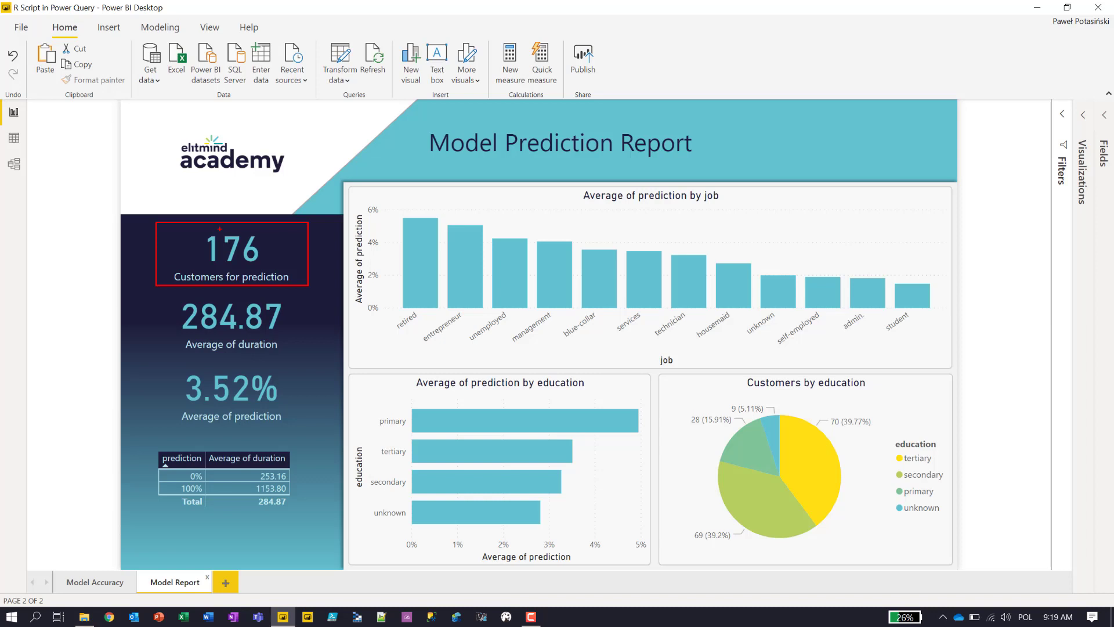
{"action": "key", "text": "Escape"}
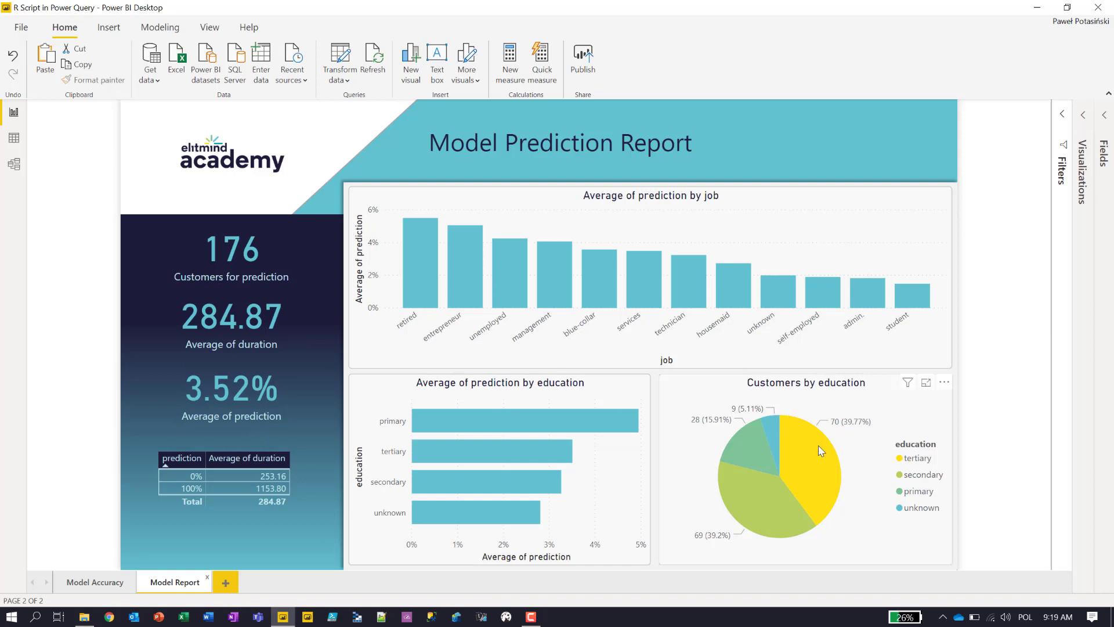
{"action": "mouse_move", "coordinate": [795, 453]}
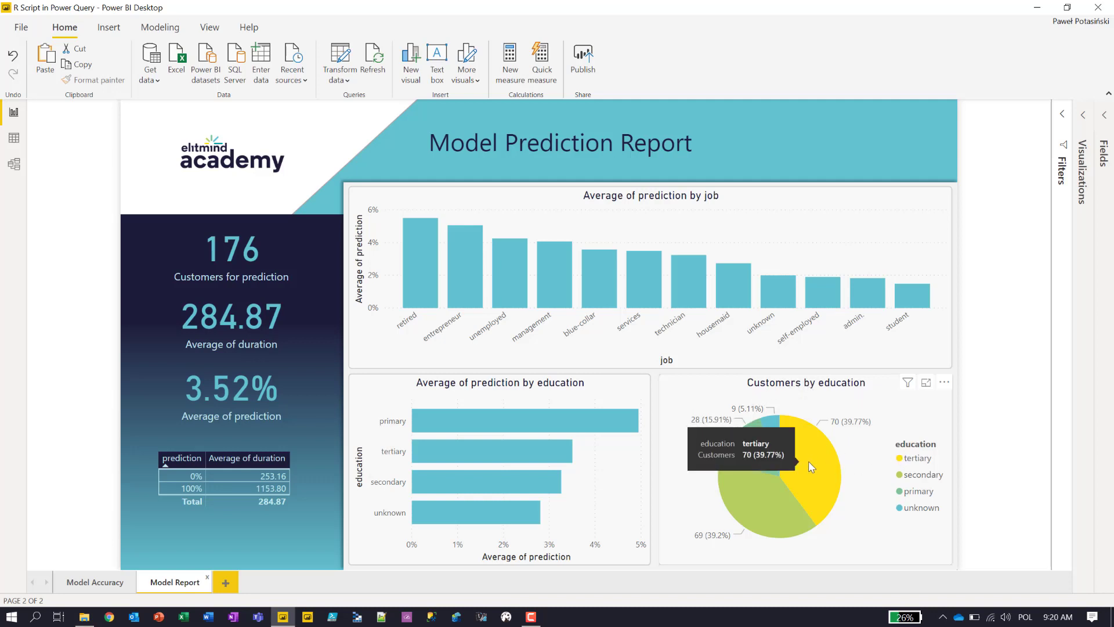
{"action": "left_click", "coordinate": [809, 462]}
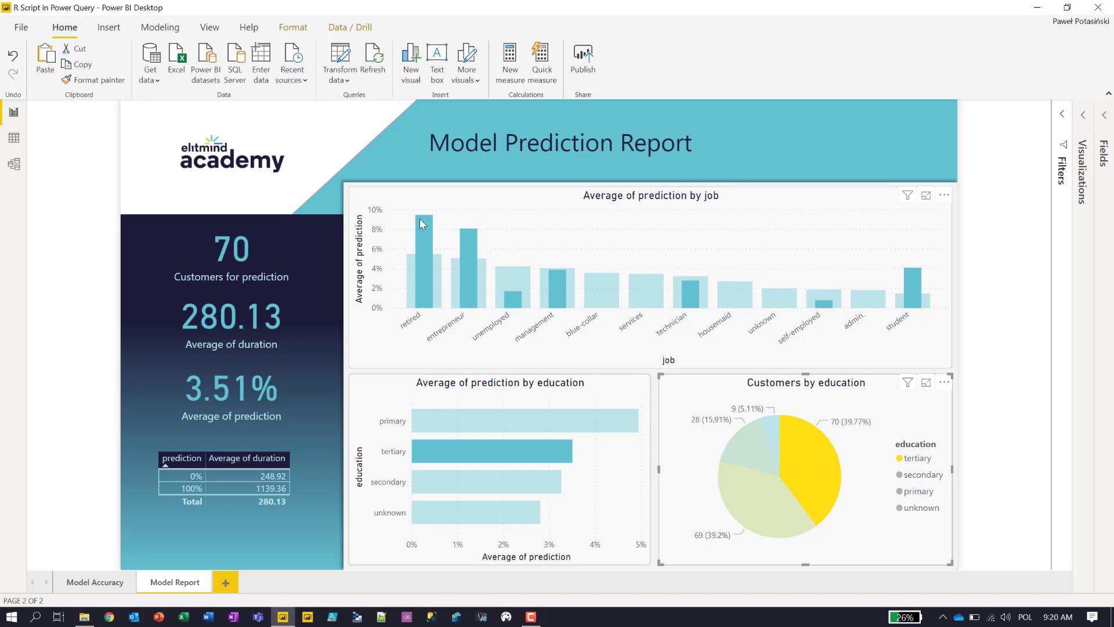
{"action": "mouse_move", "coordinate": [422, 218]}
{"action": "left_click", "coordinate": [652, 252]}
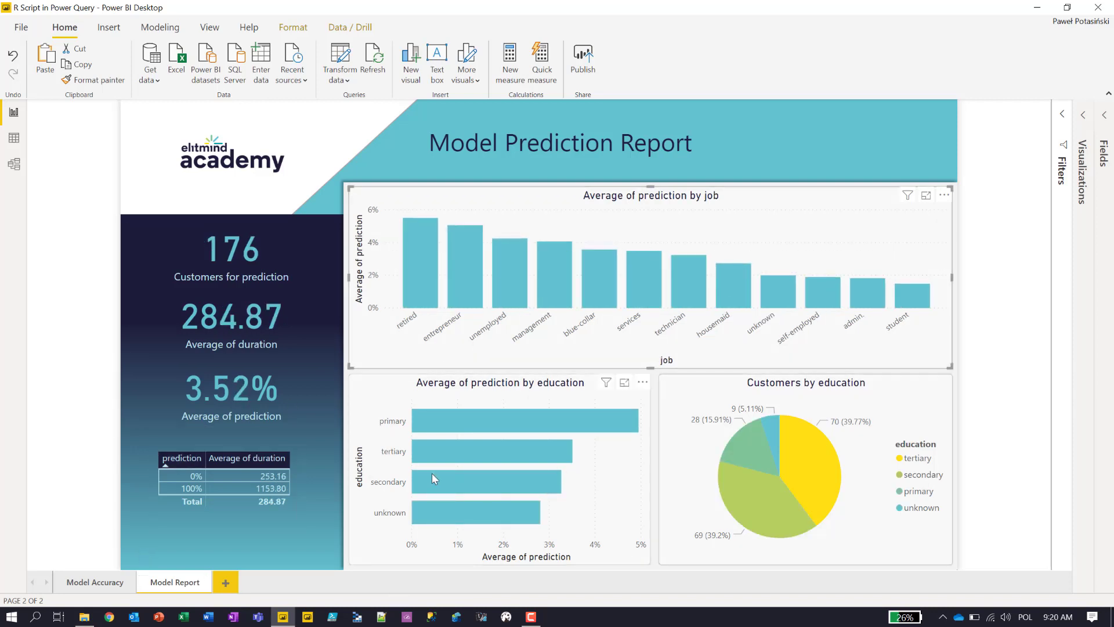
{"action": "mouse_move", "coordinate": [432, 476]}
{"action": "left_click_drag", "start_coordinate": [314, 39], "coordinate": [368, 111]}
{"action": "key", "text": "Escape"}
Open Power Query Editor and select the bank-modelling query with its R script output tables
{"action": "left_click", "coordinate": [355, 80]}
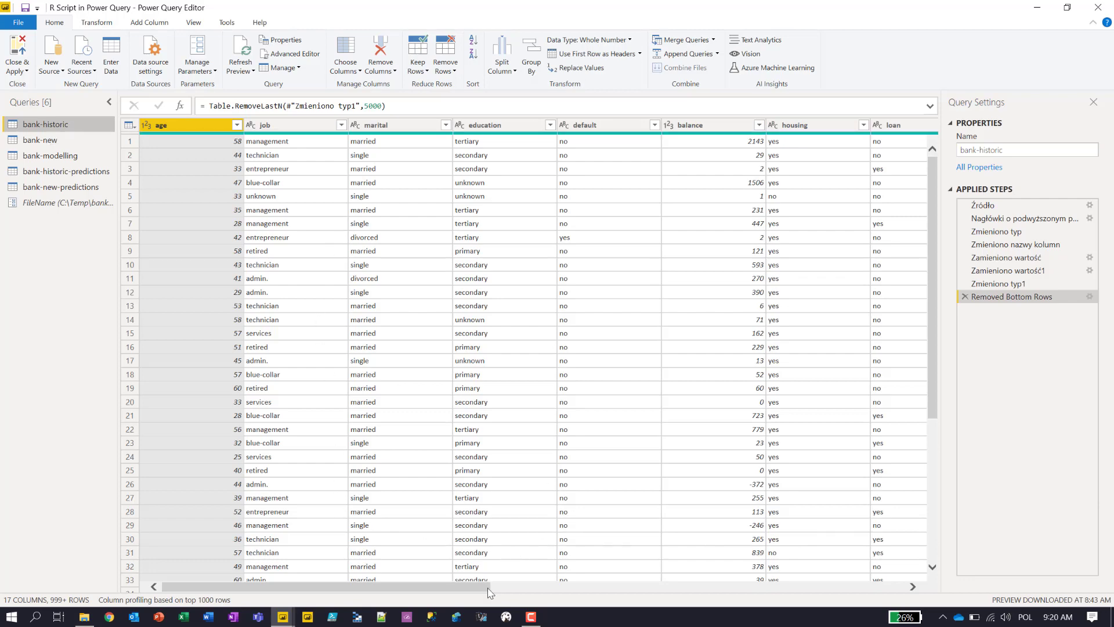
{"action": "left_click_drag", "start_coordinate": [490, 587], "coordinate": [835, 592]}
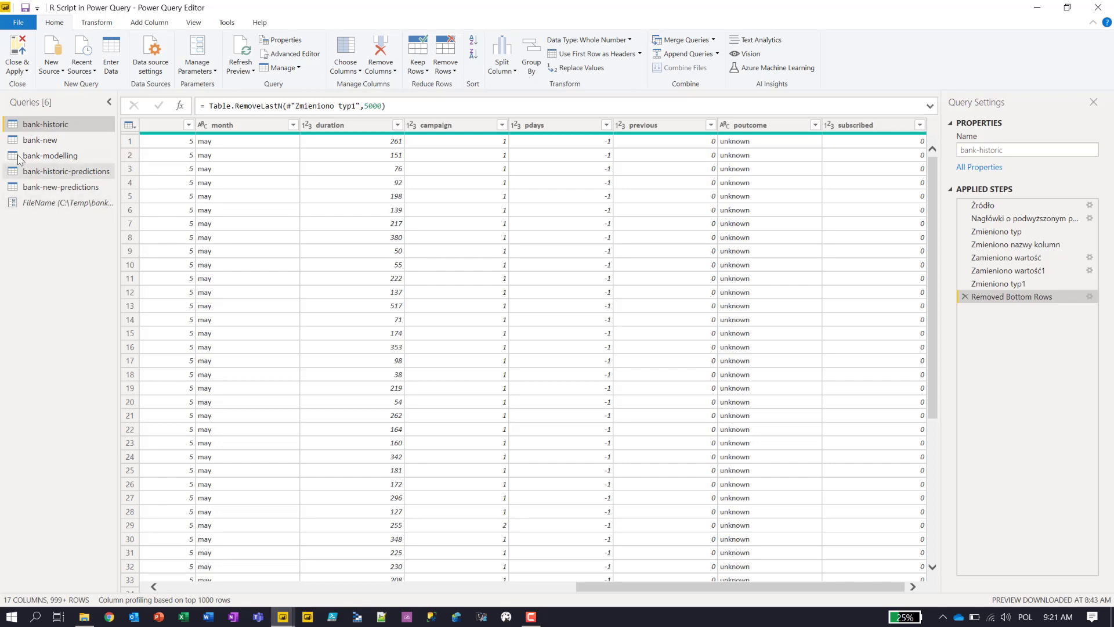
{"action": "left_click", "coordinate": [50, 155]}
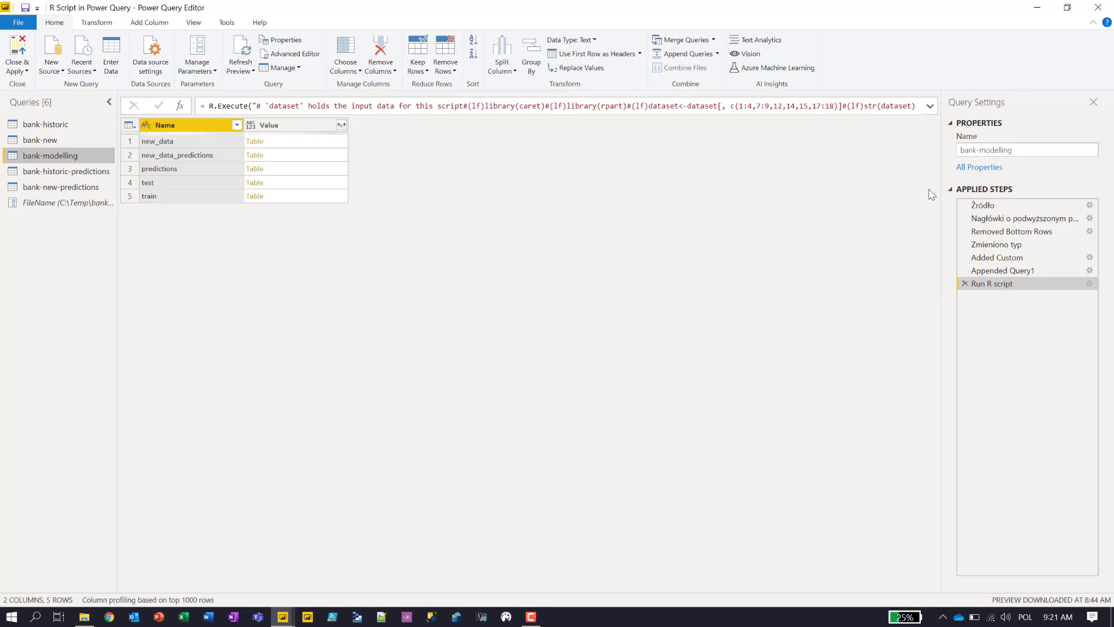
Step through Źródło, promoted headers, removed bottom rows and changed types to Added Custom
{"action": "left_click", "coordinate": [988, 206]}
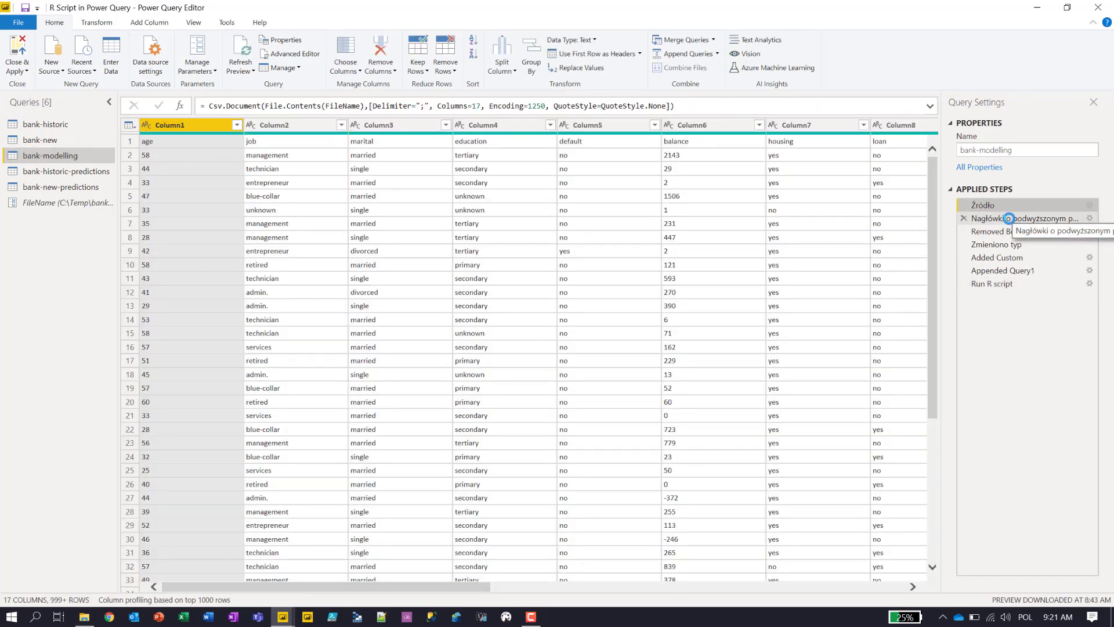
{"action": "left_click", "coordinate": [1008, 218]}
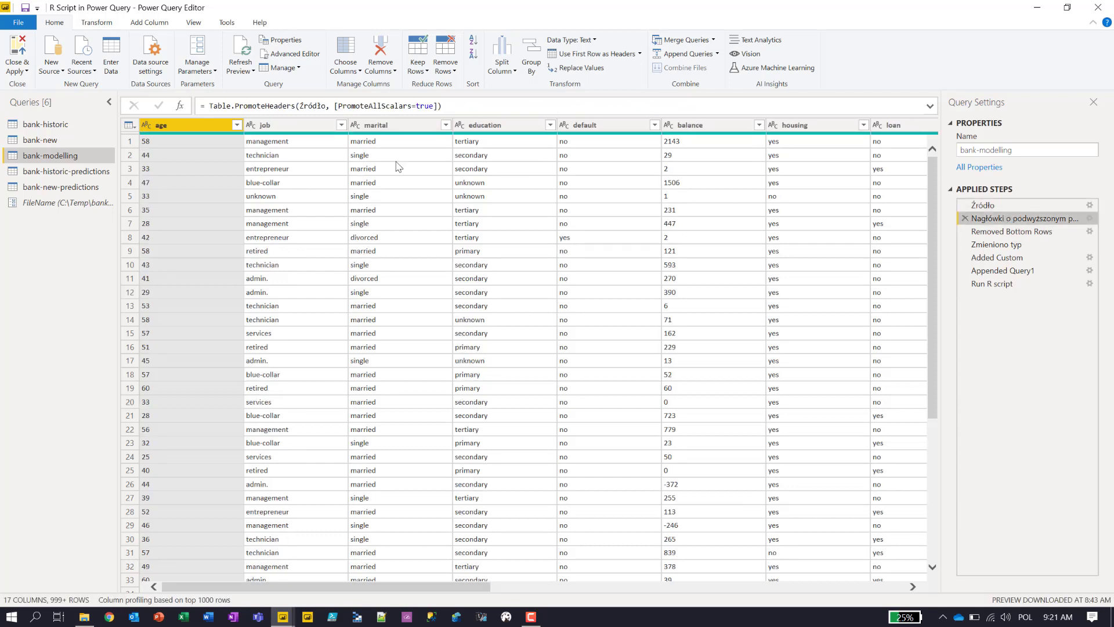
{"action": "left_click", "coordinate": [1038, 232]}
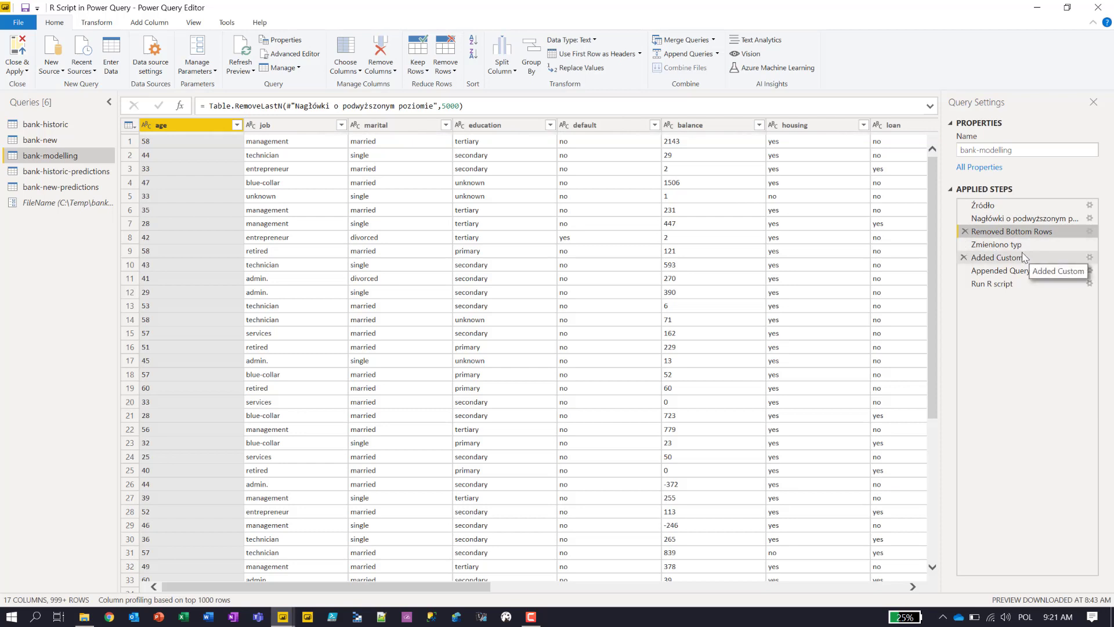
{"action": "left_click", "coordinate": [1002, 244]}
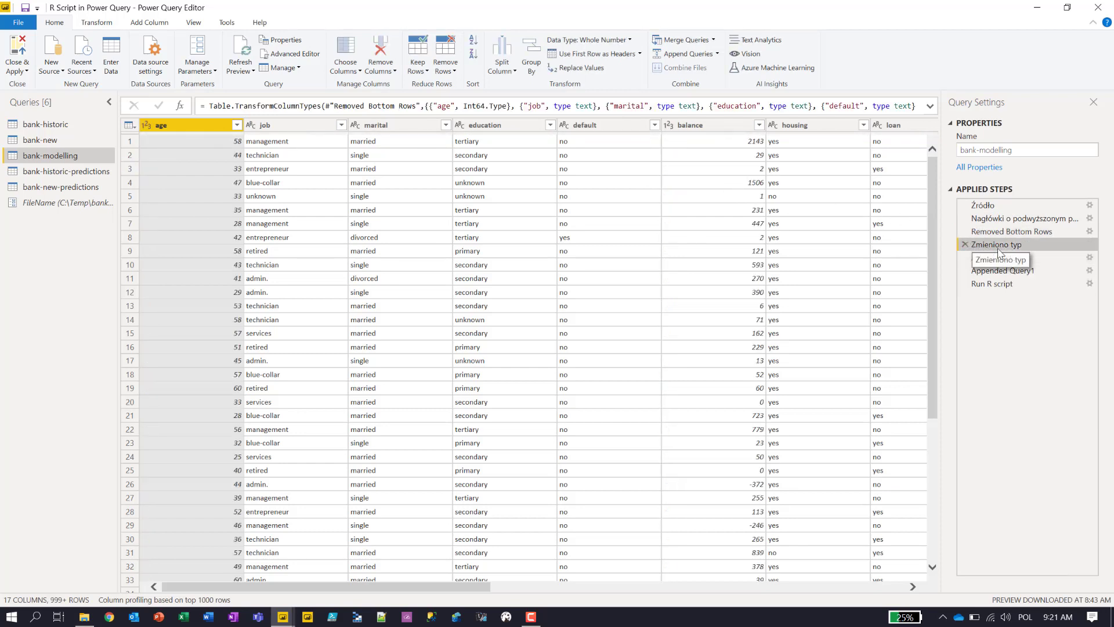
{"action": "left_click", "coordinate": [1050, 259]}
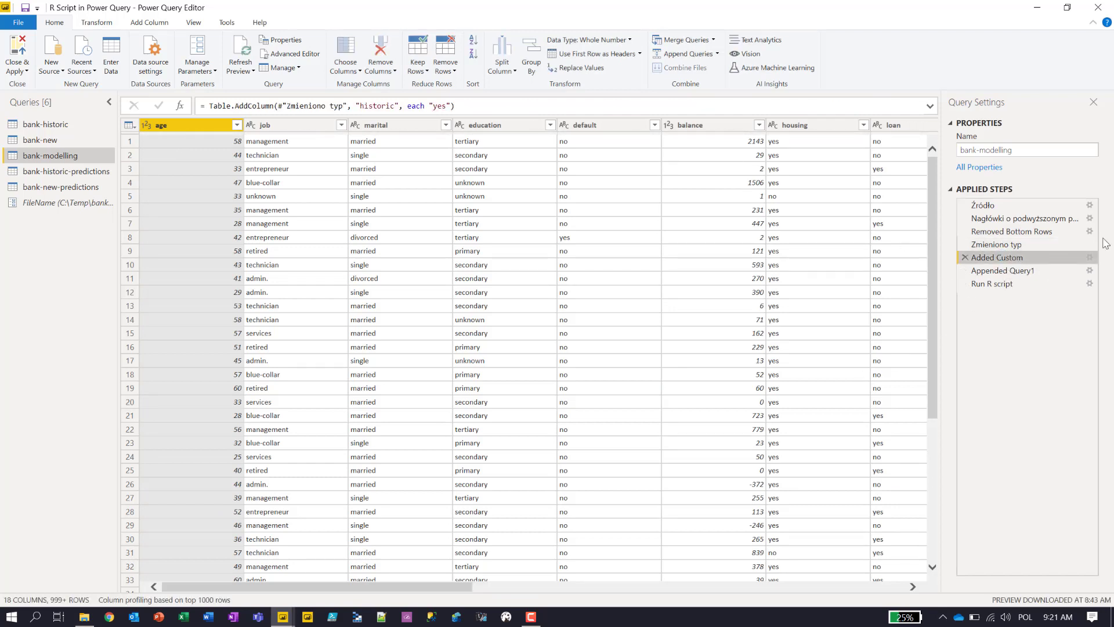
View the Added Custom step's historic column formula = "yes" and close its settings
{"action": "left_click", "coordinate": [1089, 257]}
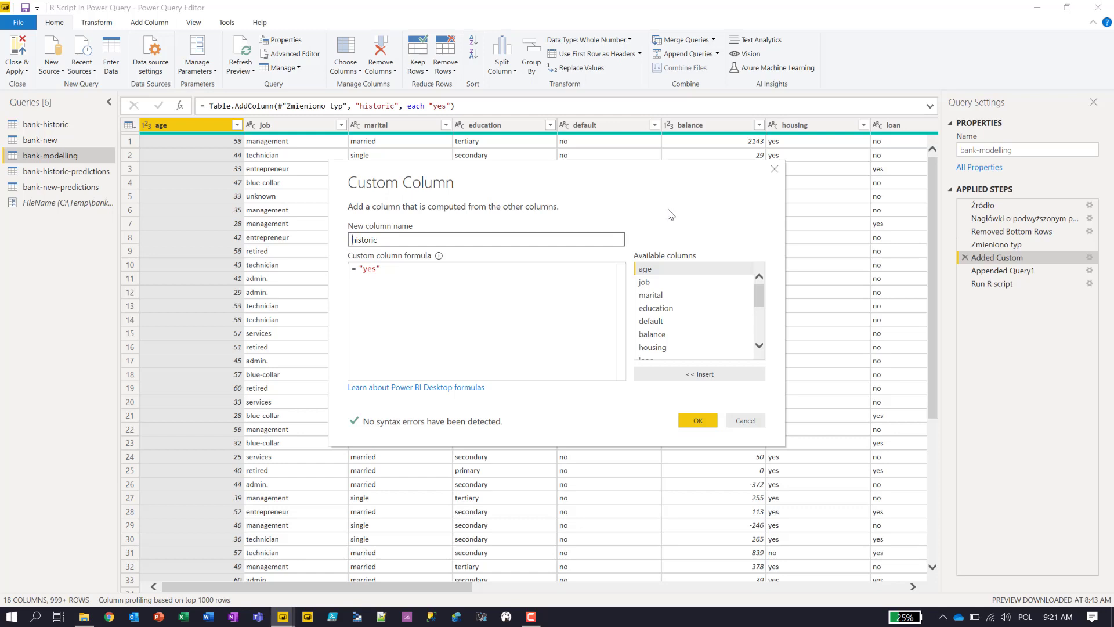
{"action": "left_click", "coordinate": [749, 426]}
Cancel the custom column dialog, highlight the Run R script step, and open its R code
{"action": "left_click", "coordinate": [754, 421]}
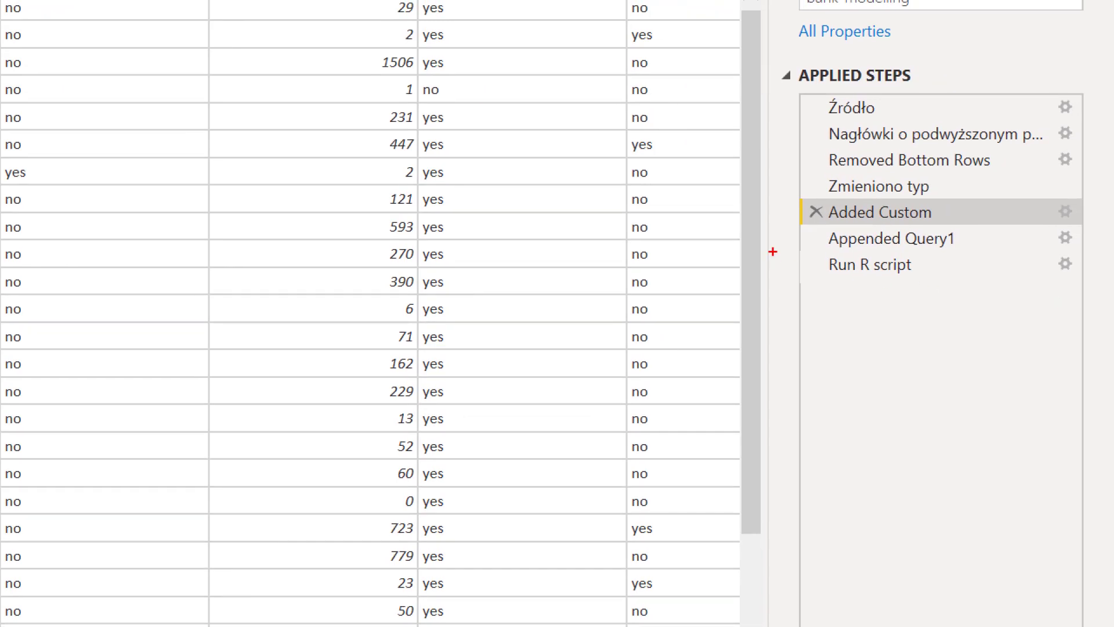
{"action": "left_click_drag", "start_coordinate": [801, 251], "coordinate": [1091, 284]}
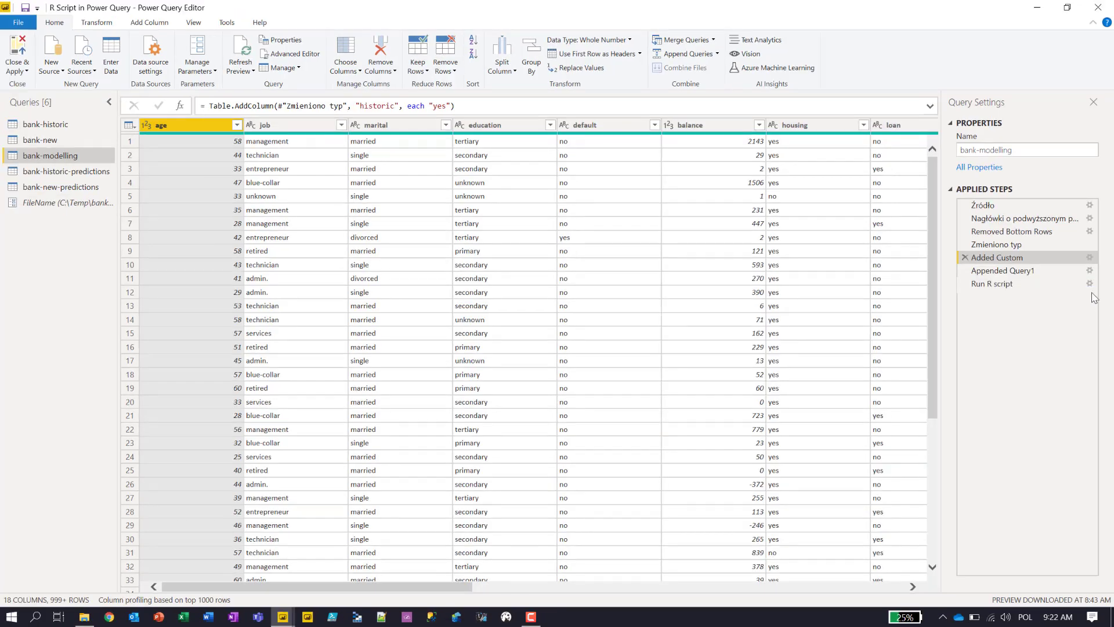
{"action": "left_click", "coordinate": [1094, 285]}
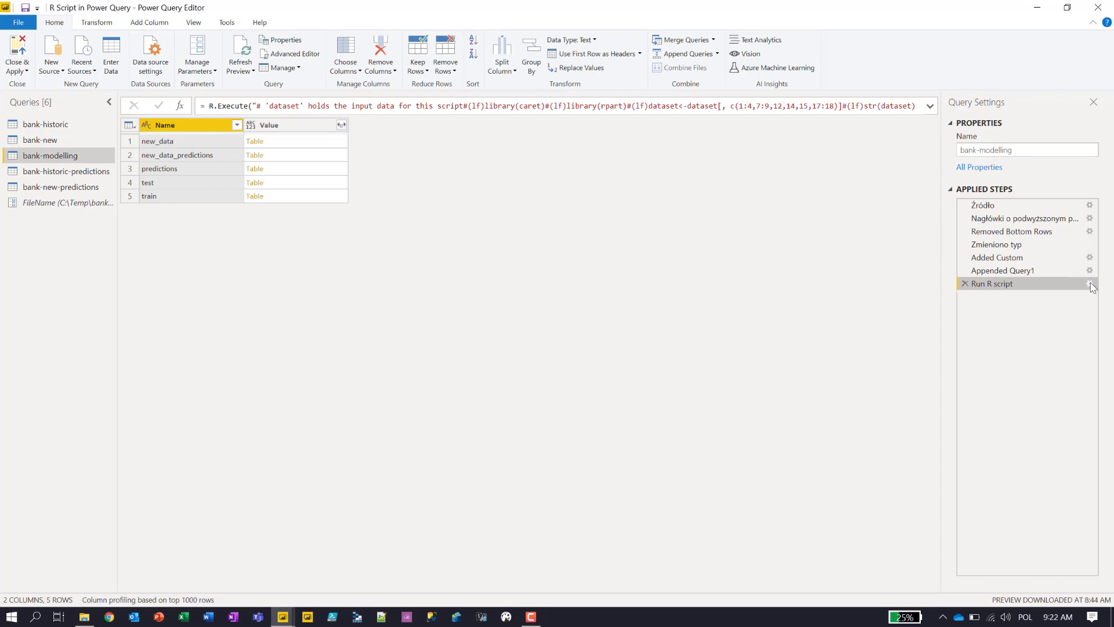
{"action": "left_click", "coordinate": [1090, 283]}
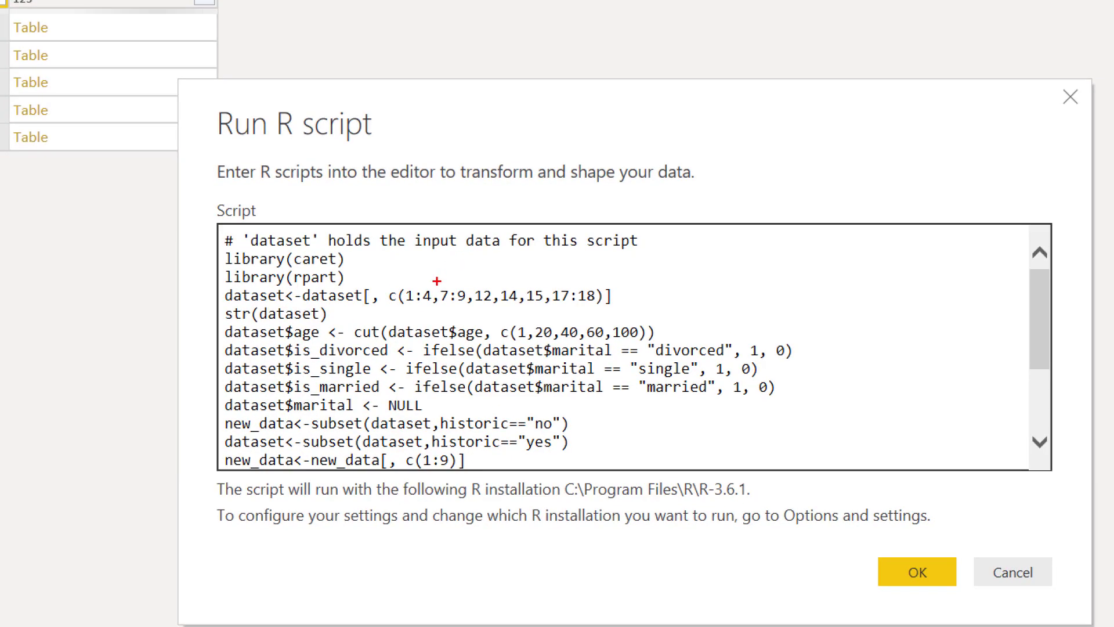
{"action": "mouse_move", "coordinate": [219, 248]}
{"action": "left_mouse_down"}
{"action": "mouse_move", "coordinate": [316, 283]}
{"action": "mouse_move", "coordinate": [351, 277]}
{"action": "mouse_move", "coordinate": [311, 244]}
{"action": "mouse_move", "coordinate": [236, 257]}
{"action": "left_mouse_up"}
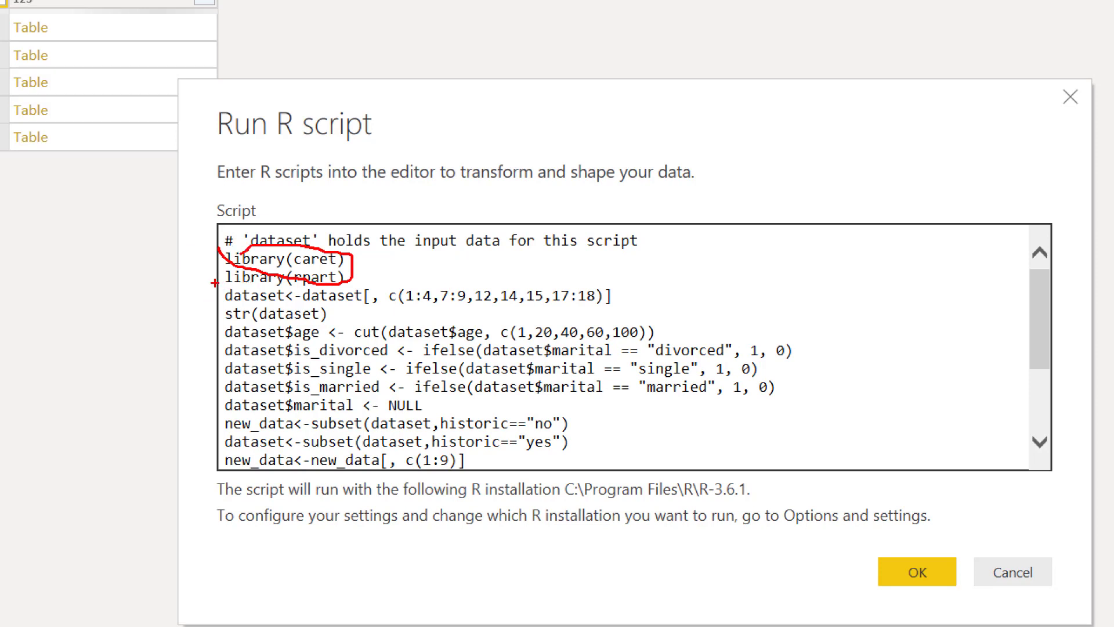
{"action": "mouse_move", "coordinate": [220, 284]}
{"action": "left_mouse_down"}
{"action": "mouse_move", "coordinate": [643, 315]}
{"action": "mouse_move", "coordinate": [633, 313]}
{"action": "left_mouse_up"}
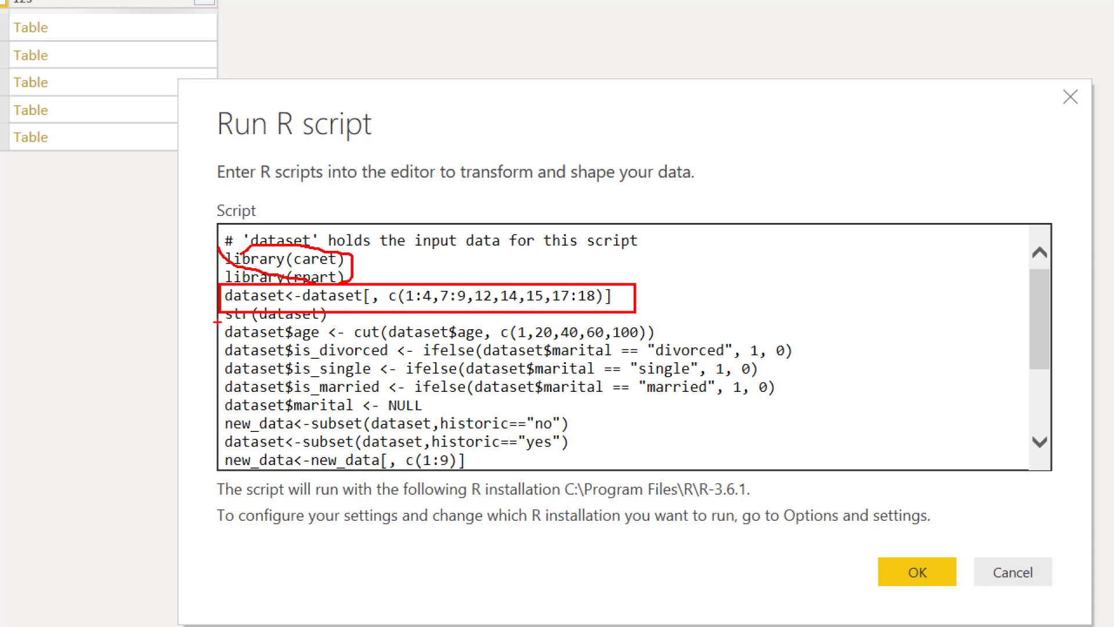
{"action": "mouse_move", "coordinate": [219, 323]}
{"action": "left_mouse_down"}
{"action": "mouse_move", "coordinate": [526, 383]}
{"action": "mouse_move", "coordinate": [801, 398]}
{"action": "left_mouse_up"}
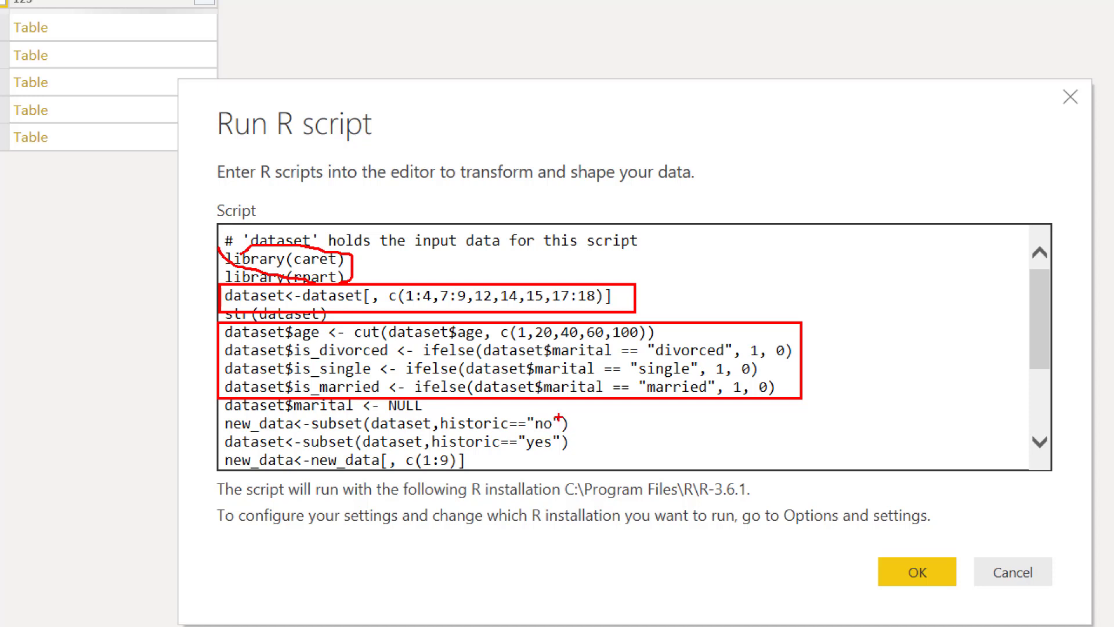
{"action": "left_click_drag", "start_coordinate": [581, 413], "coordinate": [580, 414]}
{"action": "left_click_drag", "start_coordinate": [524, 450], "coordinate": [220, 454]}
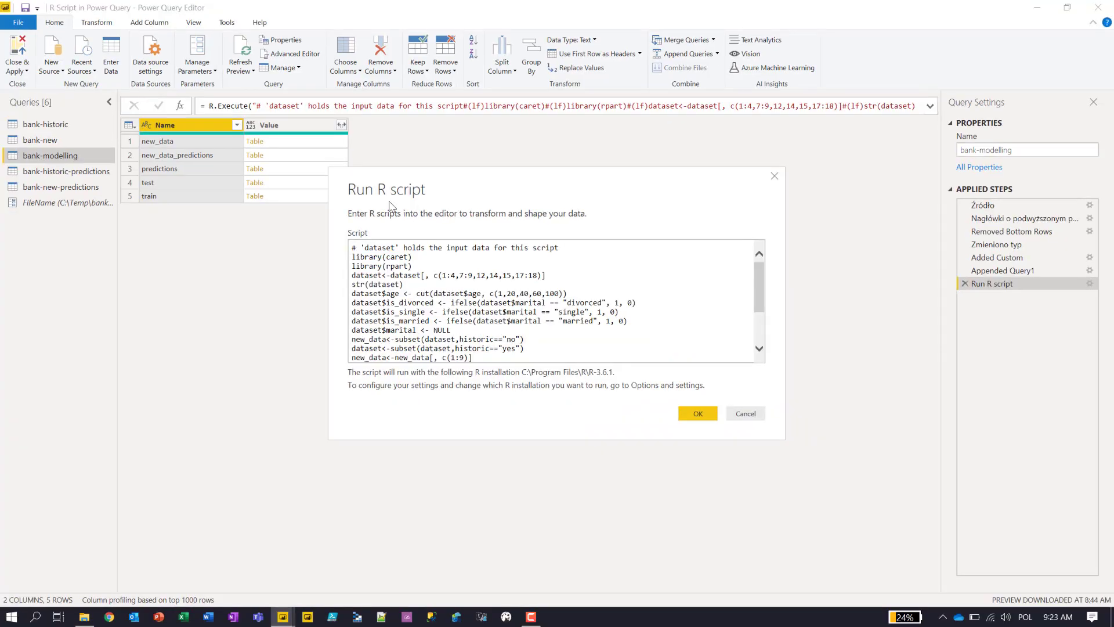
{"action": "scroll", "coordinate": [757, 294], "scroll_direction": "down", "scroll_amount": 3}
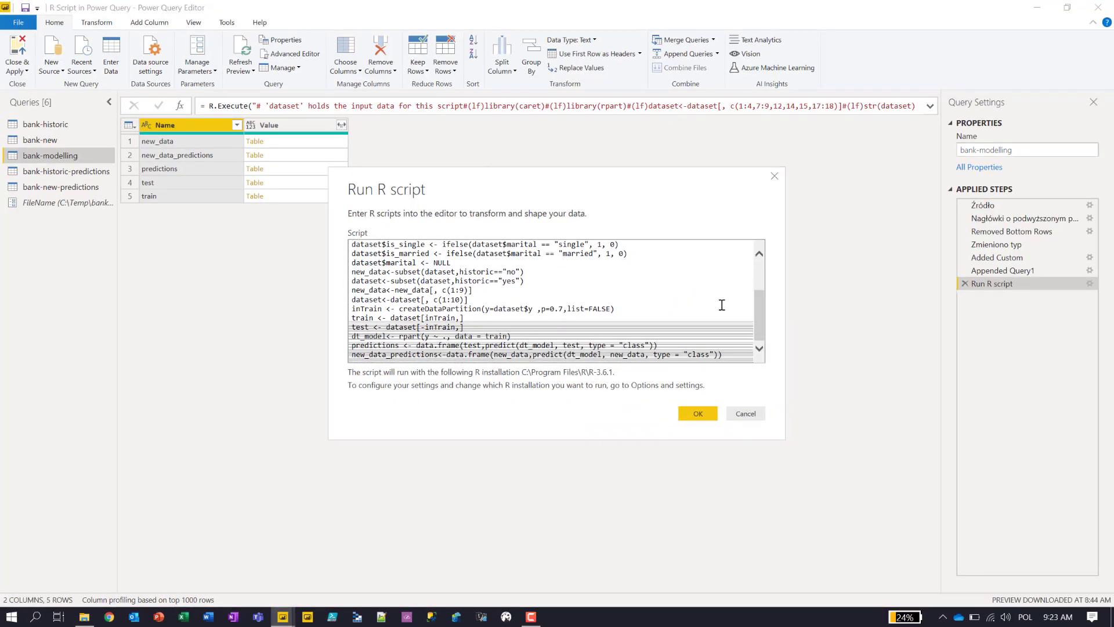
{"action": "left_click", "coordinate": [667, 304]}
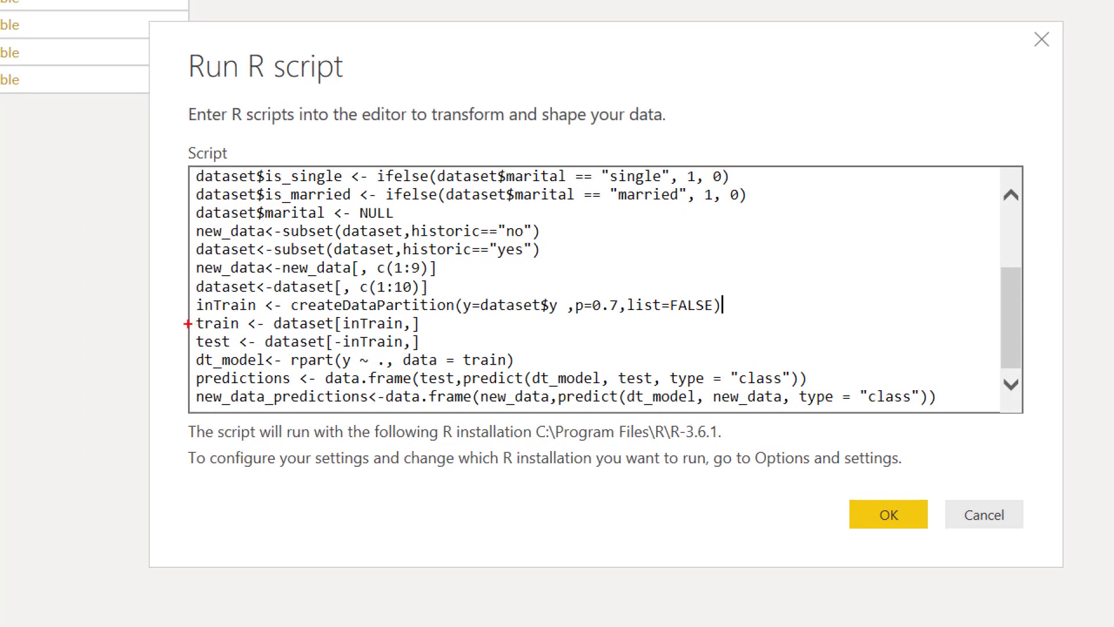
{"action": "mouse_move", "coordinate": [186, 309]}
{"action": "left_mouse_down"}
{"action": "mouse_move", "coordinate": [331, 351]}
{"action": "mouse_move", "coordinate": [429, 353]}
{"action": "left_mouse_up"}
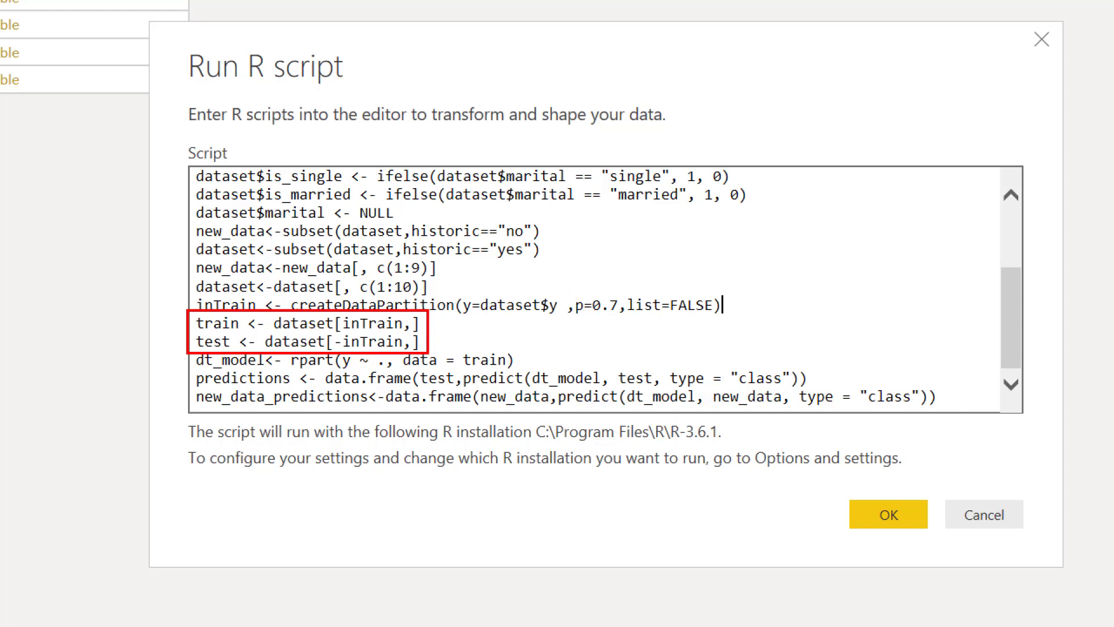
{"action": "left_click_drag", "start_coordinate": [576, 294], "coordinate": [631, 317]}
{"action": "mouse_move", "coordinate": [184, 349]}
{"action": "left_mouse_down"}
{"action": "mouse_move", "coordinate": [250, 369]}
{"action": "mouse_move", "coordinate": [519, 370]}
{"action": "left_mouse_up"}
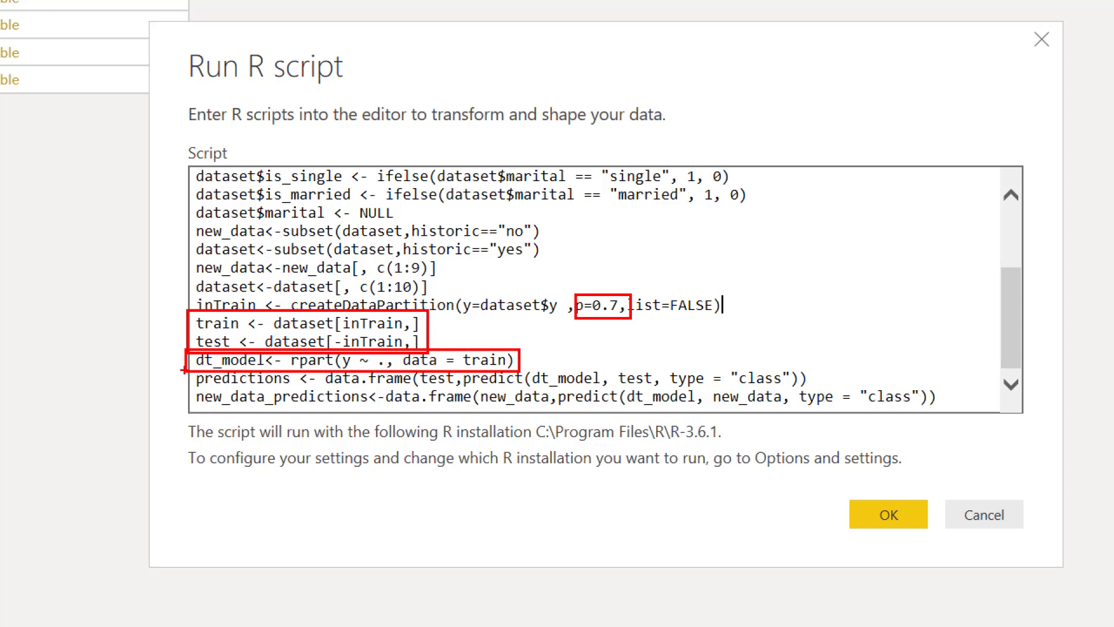
{"action": "left_click_drag", "start_coordinate": [183, 369], "coordinate": [820, 388]}
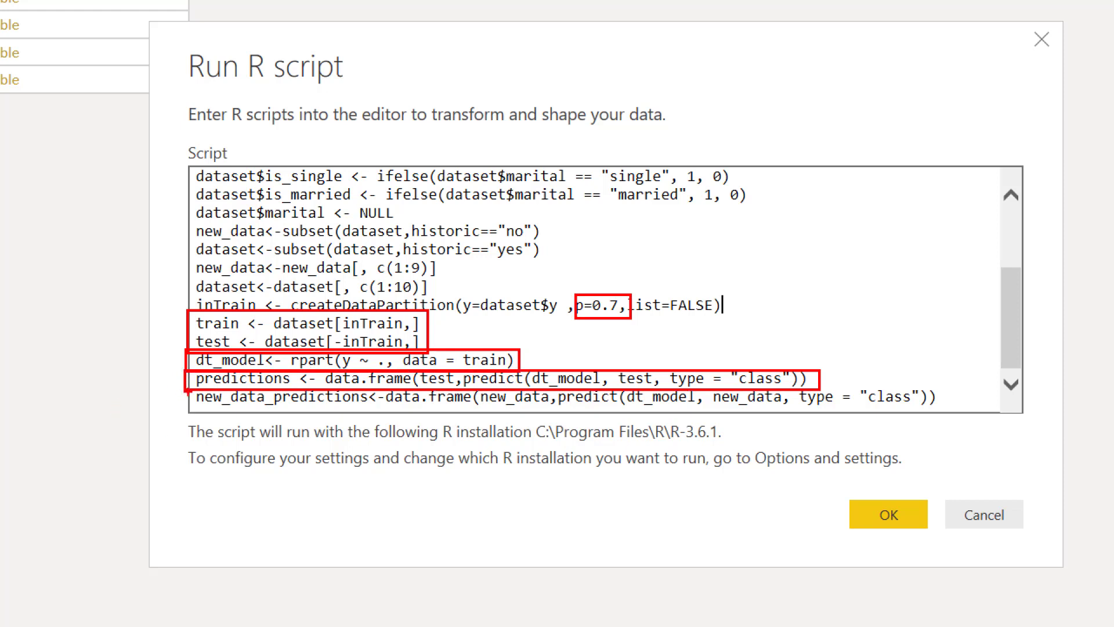
{"action": "mouse_move", "coordinate": [187, 390]}
{"action": "left_mouse_down"}
{"action": "mouse_move", "coordinate": [282, 412]}
{"action": "mouse_move", "coordinate": [937, 408]}
{"action": "left_mouse_up"}
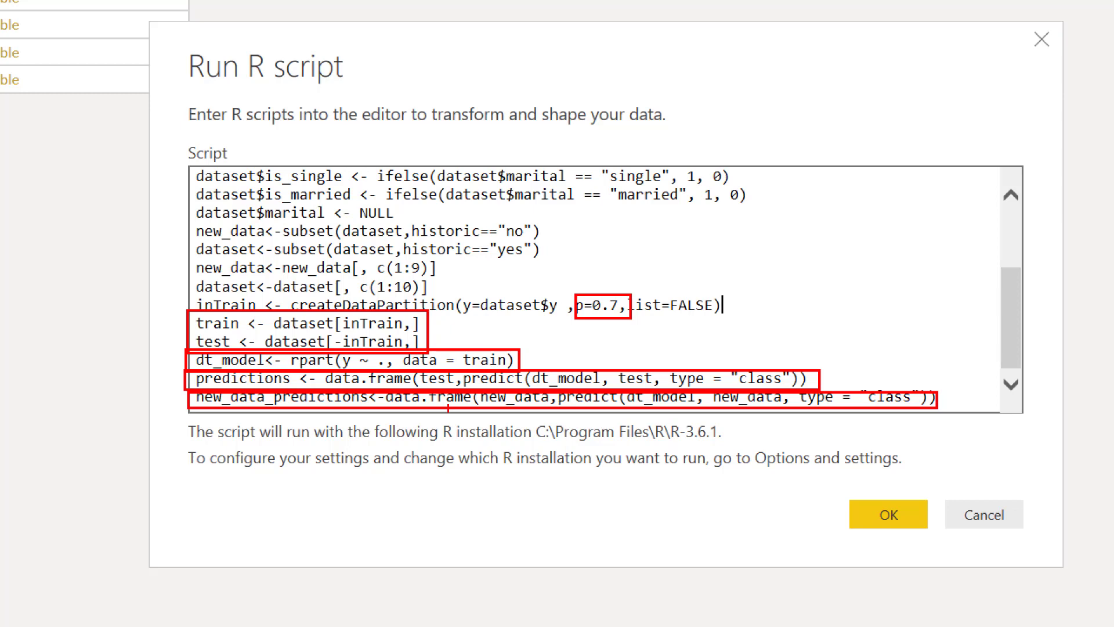
{"action": "key", "text": "Escape"}
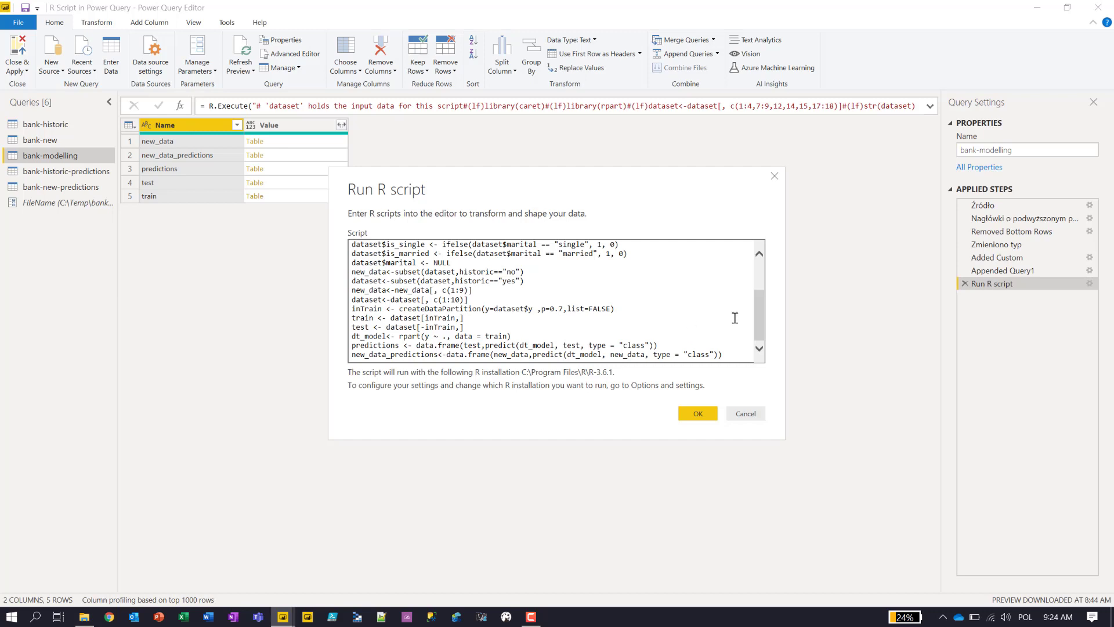
{"action": "left_click_drag", "start_coordinate": [757, 302], "coordinate": [757, 270]}
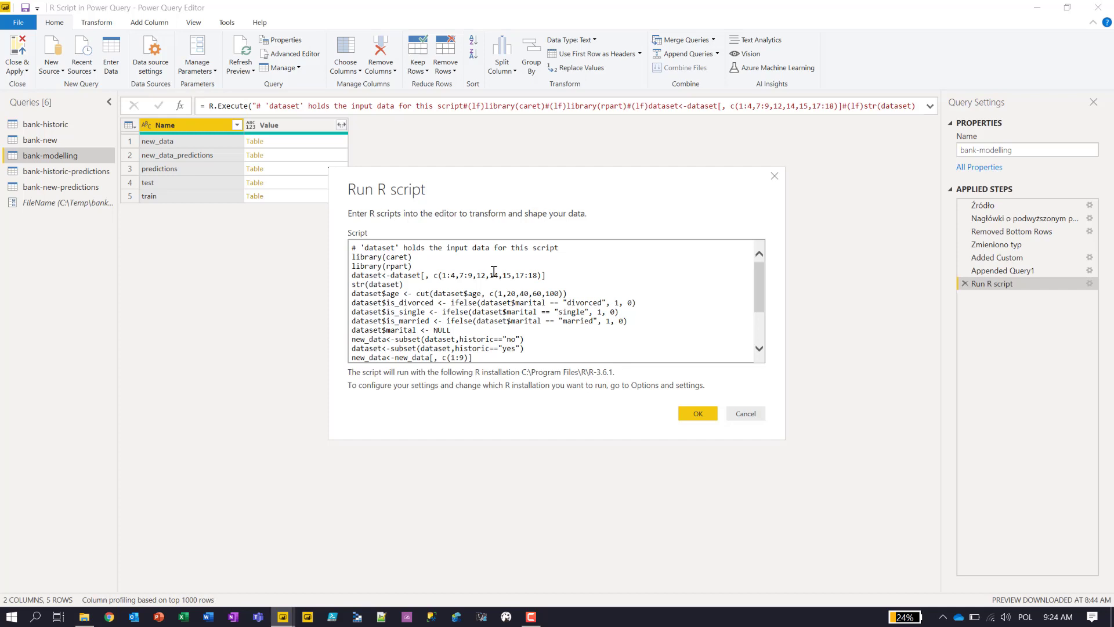
{"action": "double_click", "coordinate": [367, 274]}
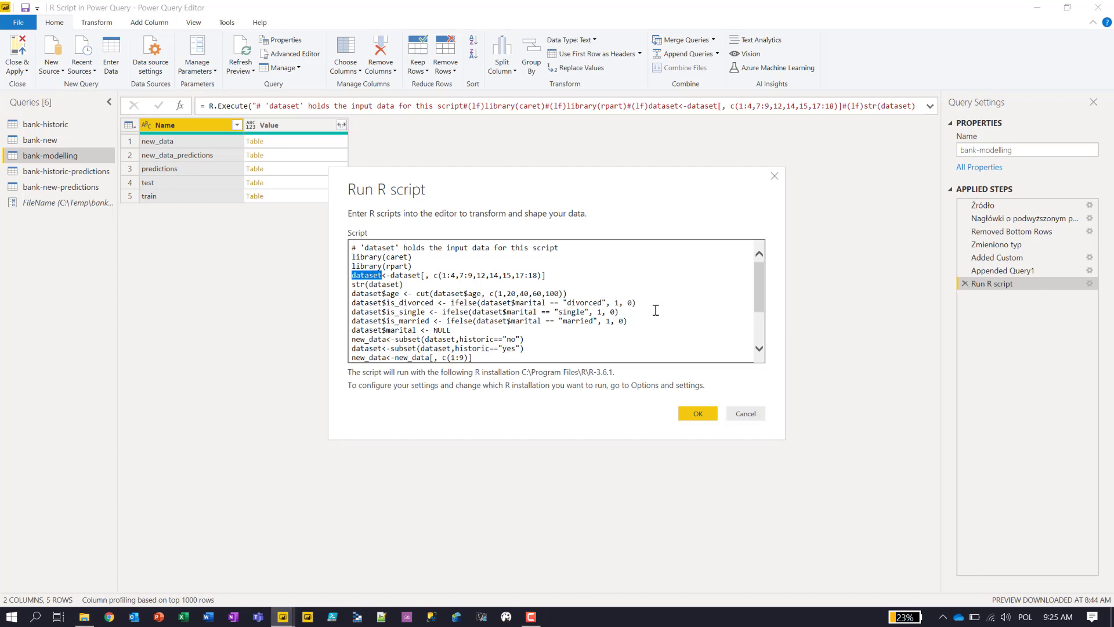
Cancel the R script, close Power Query, and view the R scripting options (R-3.6.1, R Studio)
{"action": "left_click", "coordinate": [745, 413]}
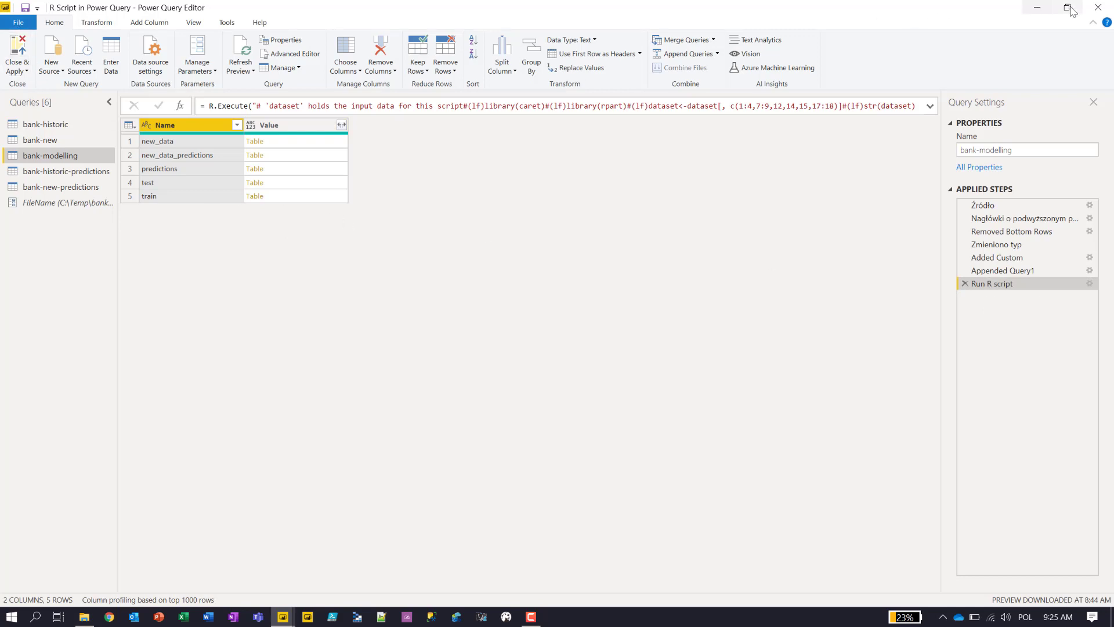
{"action": "left_click", "coordinate": [1097, 8]}
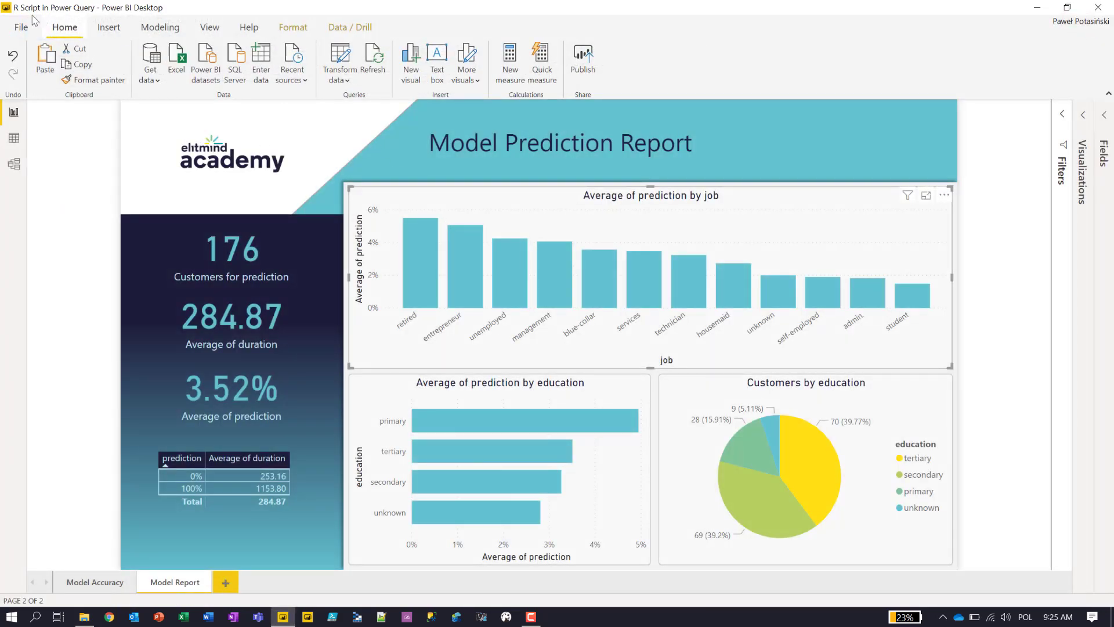
{"action": "key", "text": "alt+f"}
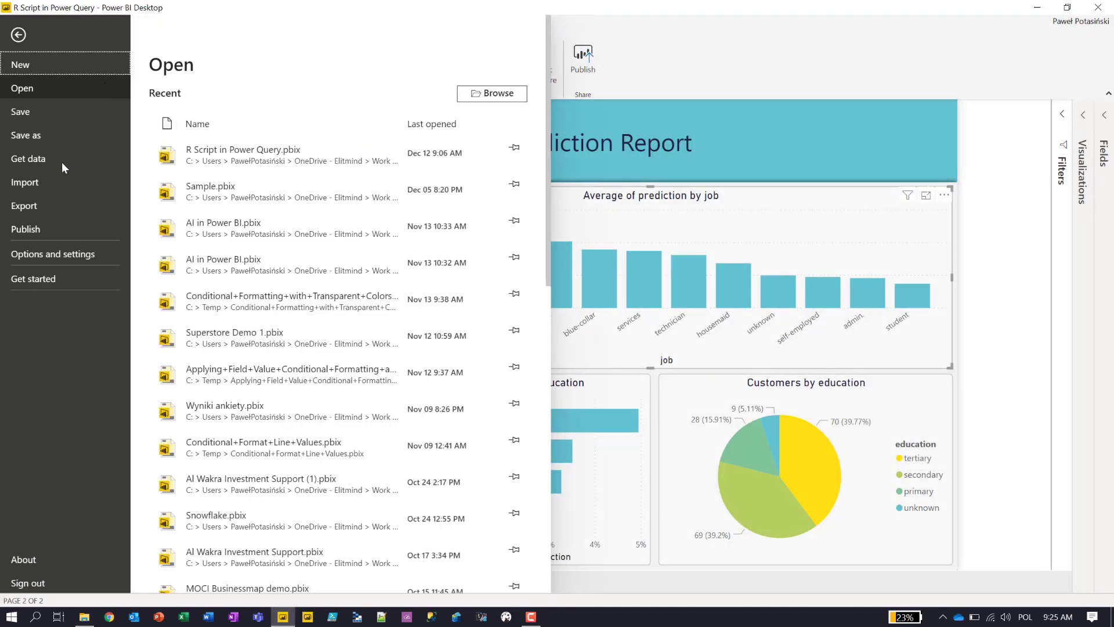
{"action": "left_click", "coordinate": [36, 259]}
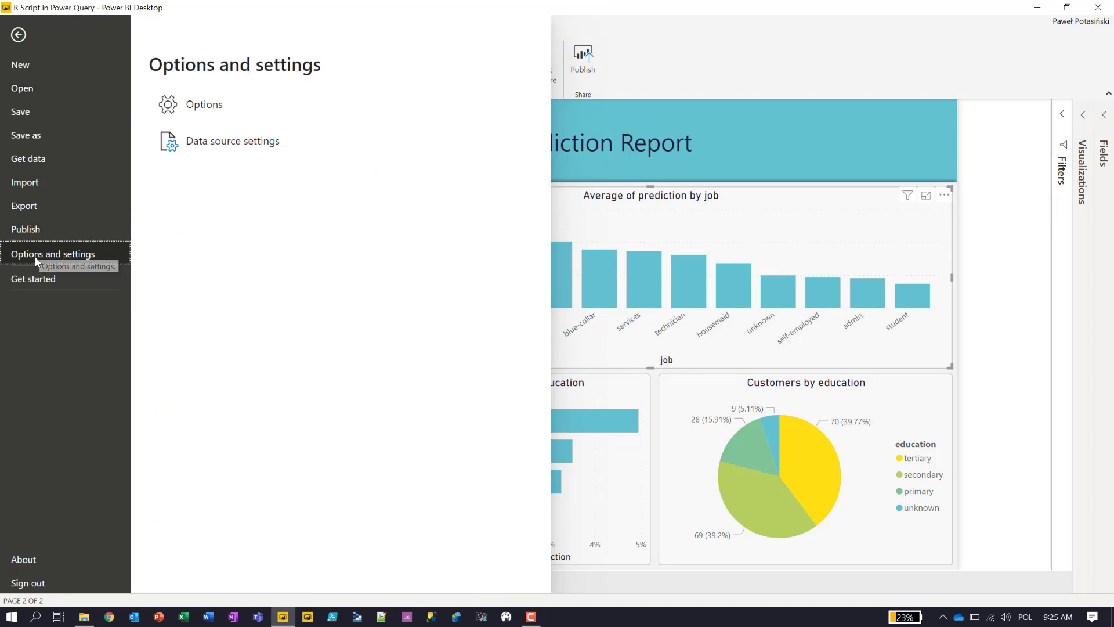
{"action": "left_click", "coordinate": [273, 116]}
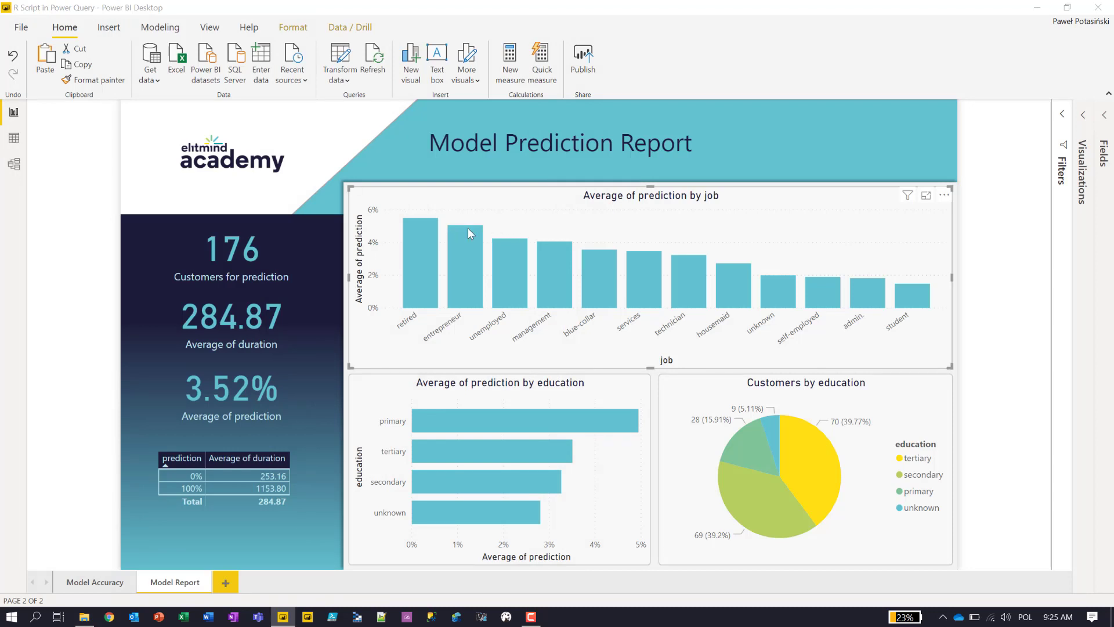
{"action": "left_click", "coordinate": [385, 217]}
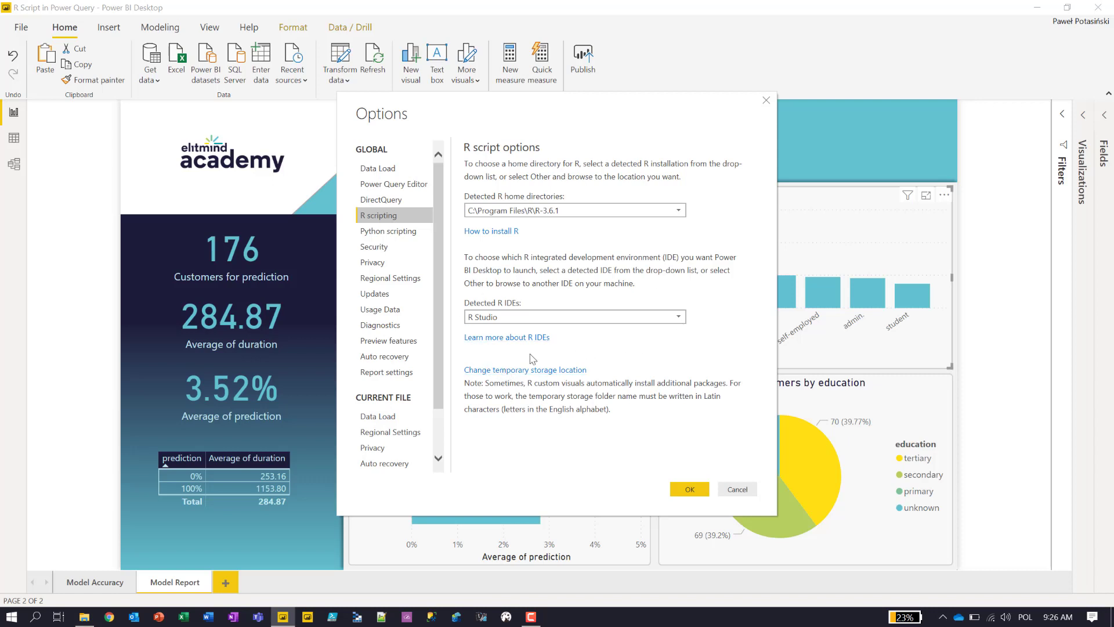
Review the Python scripting and Privacy options, then cancel the Options dialog
{"action": "left_click", "coordinate": [399, 232]}
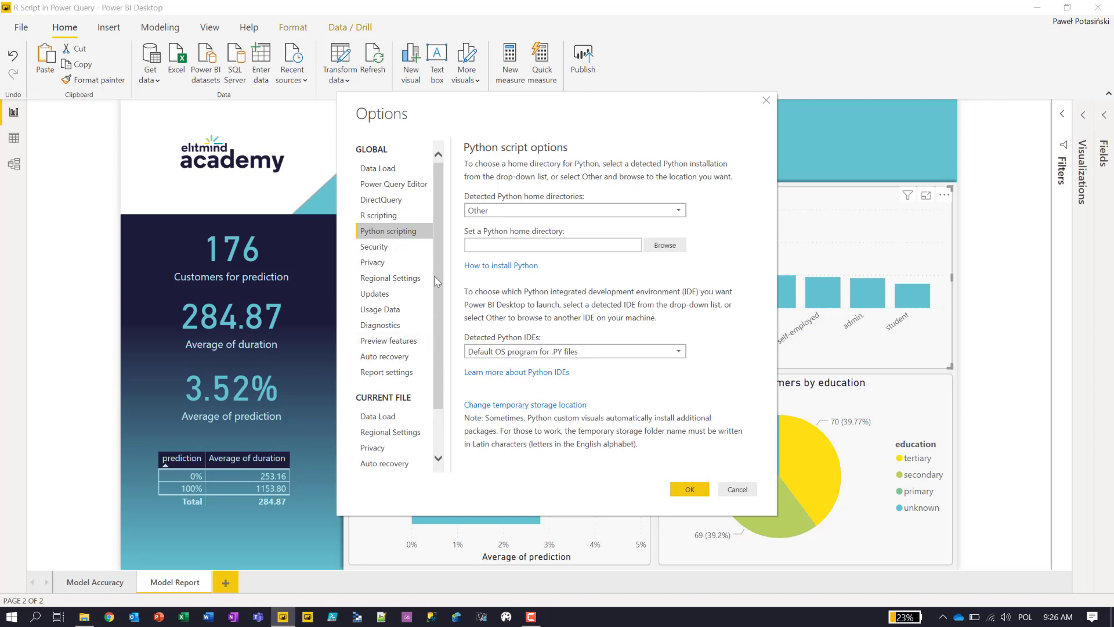
{"action": "left_click", "coordinate": [377, 264]}
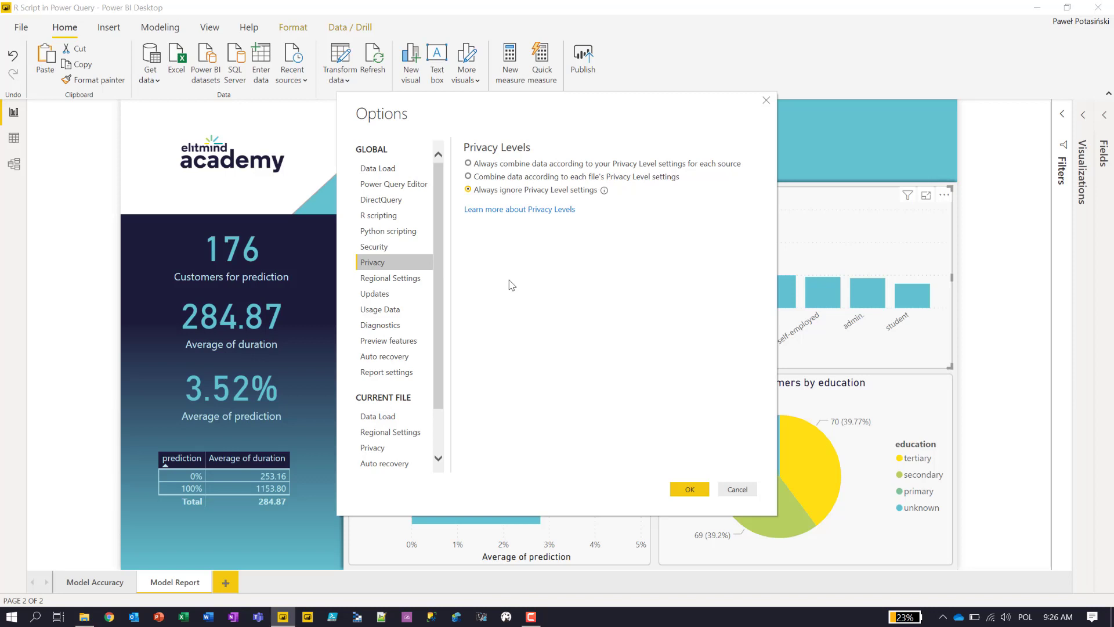
{"action": "left_click", "coordinate": [735, 491]}
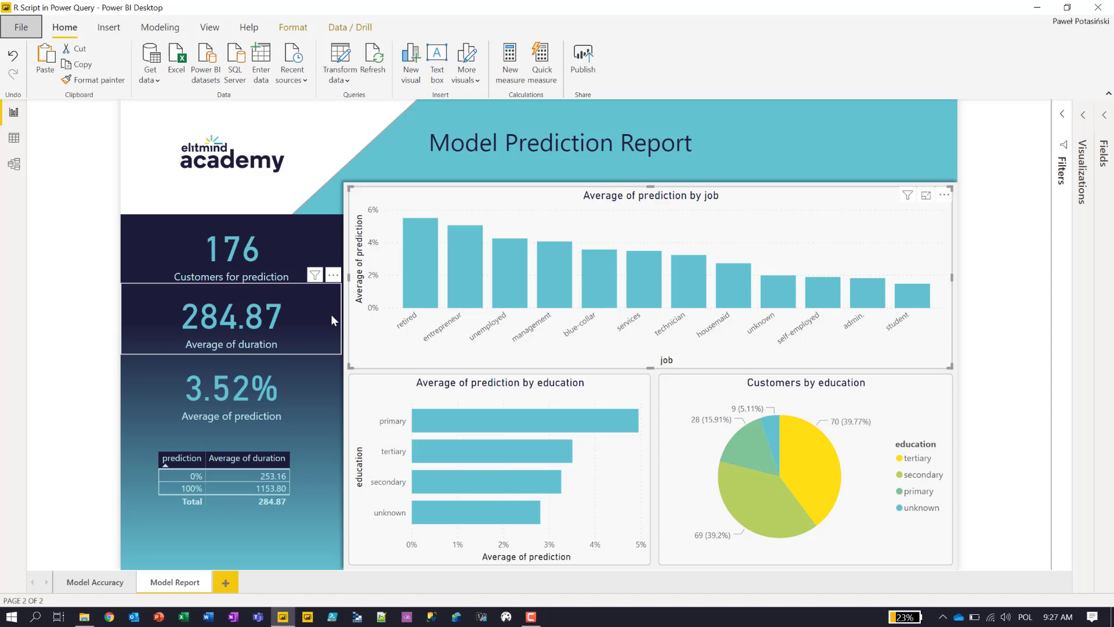
From the Windows desktop, launch the R x64 3.6.1 shortcut as administrator
{"action": "key", "text": "super+d"}
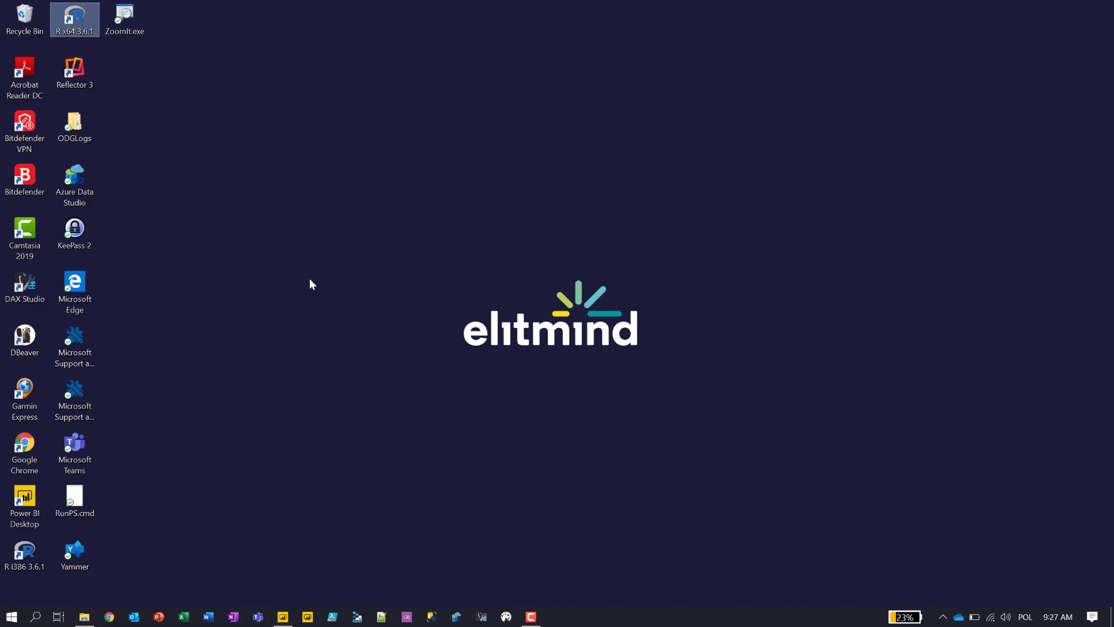
{"action": "right_click", "coordinate": [74, 24]}
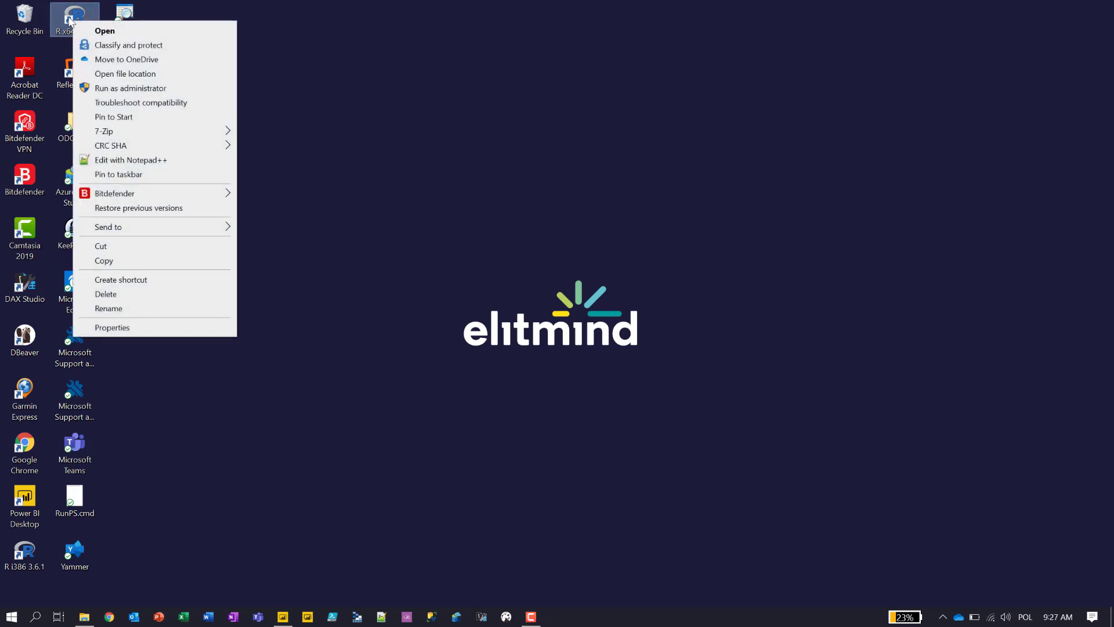
{"action": "mouse_move", "coordinate": [159, 231]}
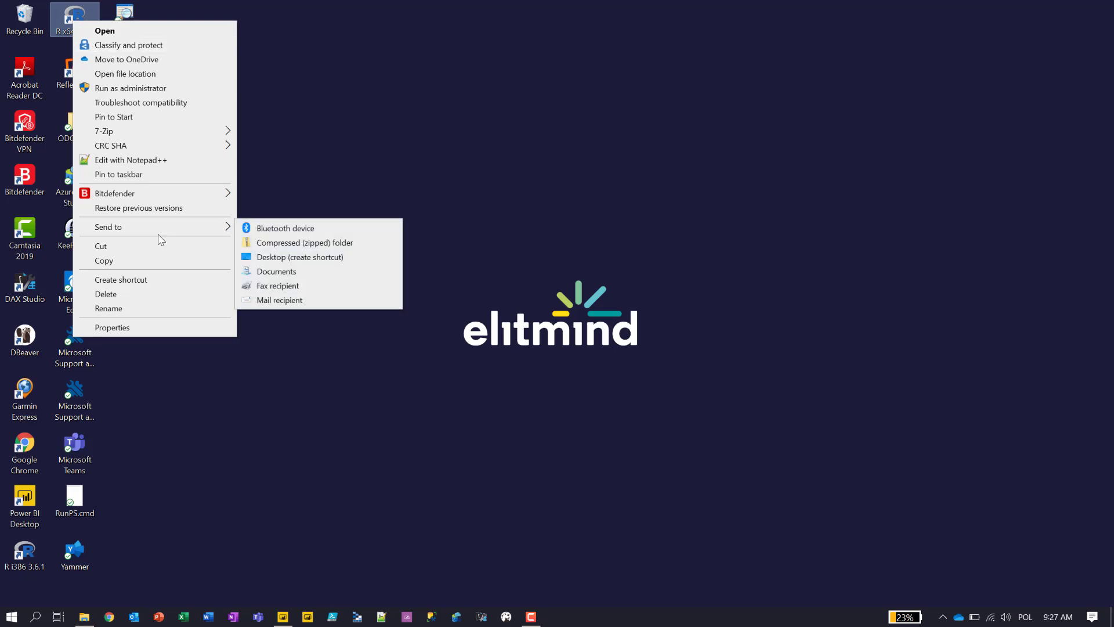
{"action": "left_click", "coordinate": [127, 89]}
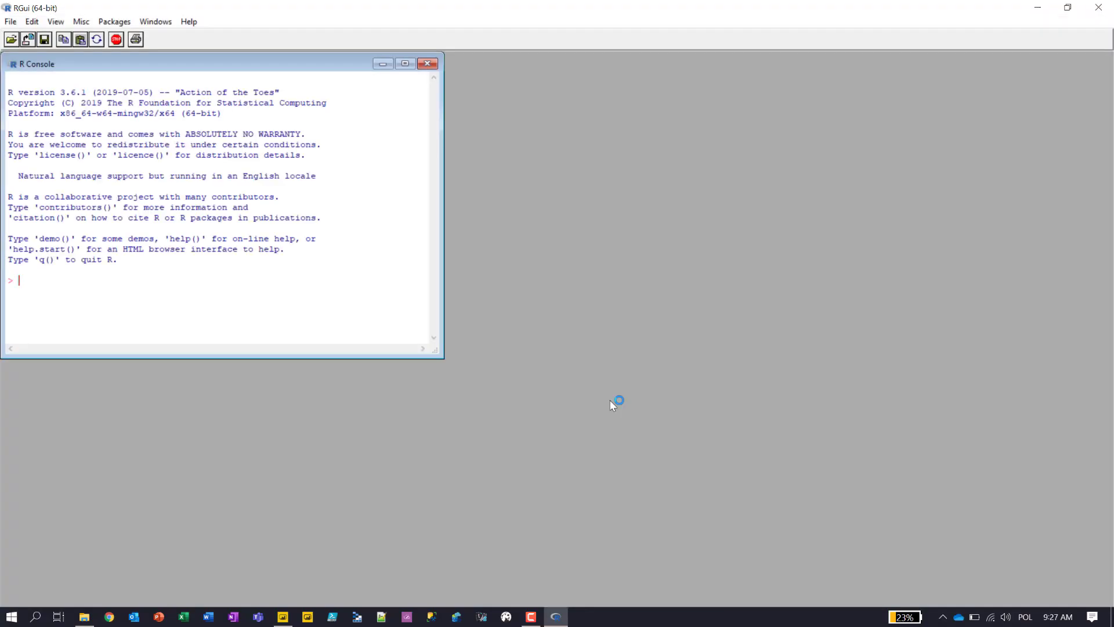
Run install.packages('rpart') in the R Console, then cancel the CRAN mirror selection
{"action": "type", "text": "install.packages('rpart')"}
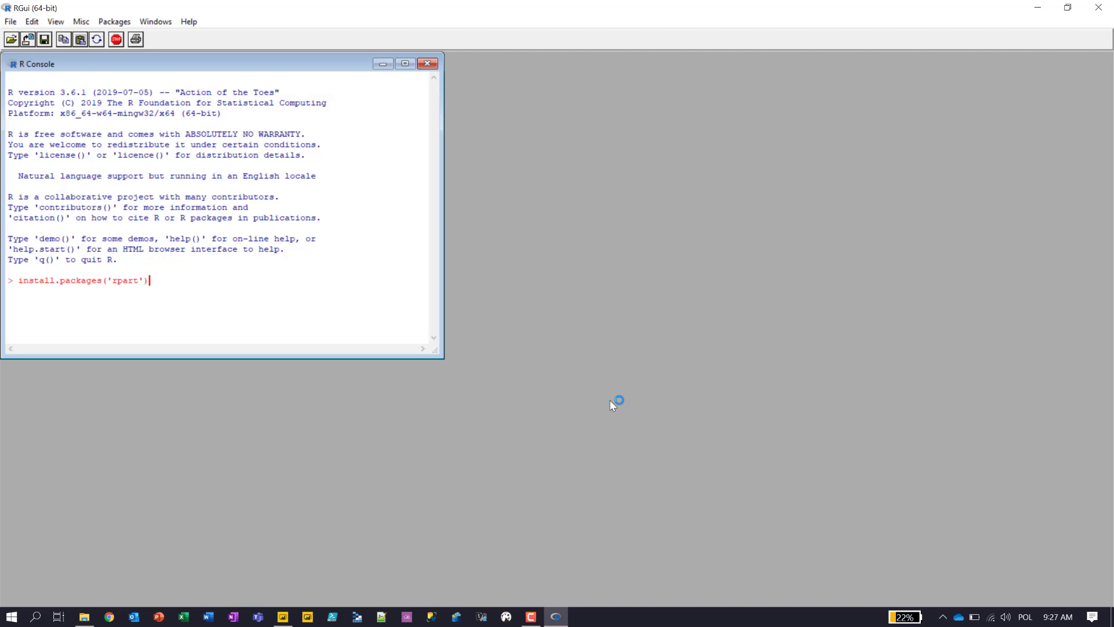
{"action": "key", "text": "Return"}
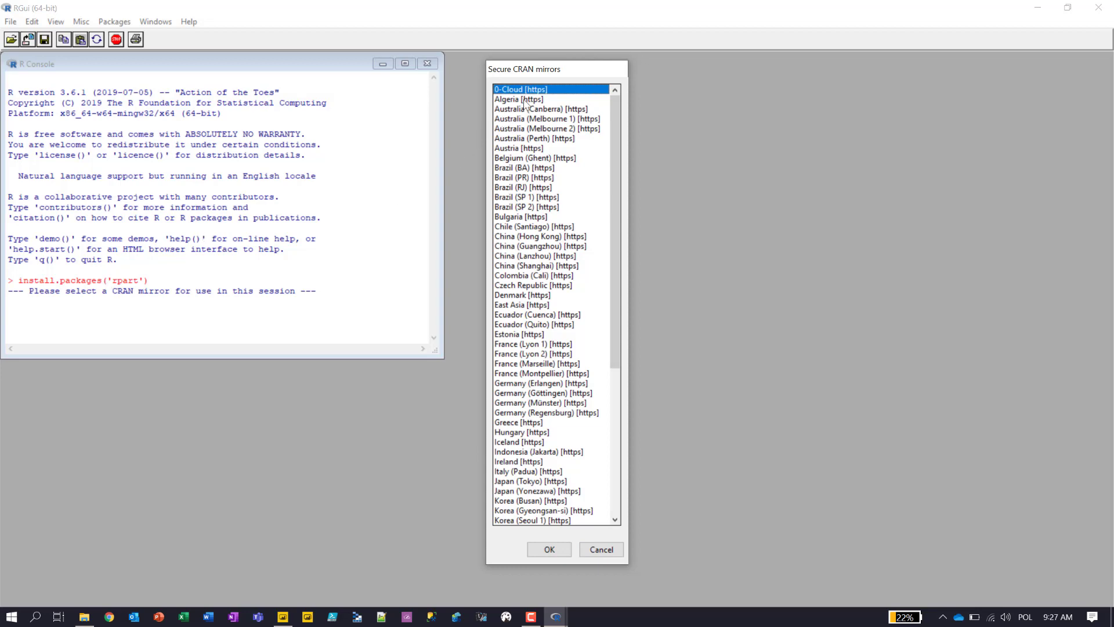
{"action": "mouse_move", "coordinate": [616, 134]}
{"action": "left_mouse_down"}
{"action": "mouse_move", "coordinate": [621, 124]}
{"action": "mouse_move", "coordinate": [635, 282]}
{"action": "mouse_move", "coordinate": [628, 125]}
{"action": "left_mouse_up"}
{"action": "left_click", "coordinate": [595, 550]}
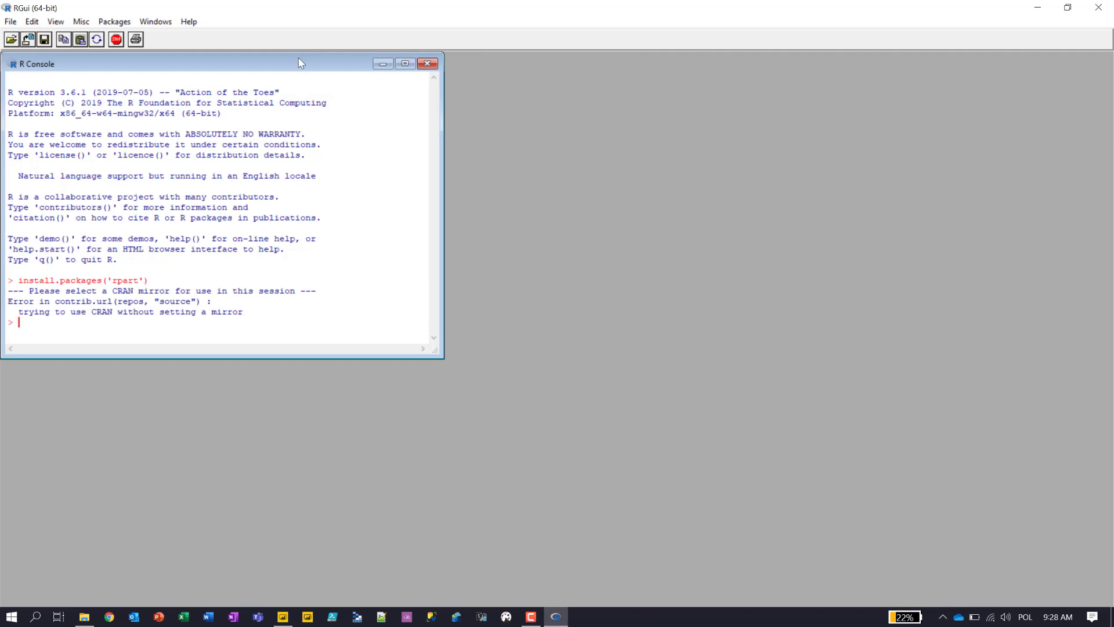
{"action": "left_click", "coordinate": [1098, 7]}
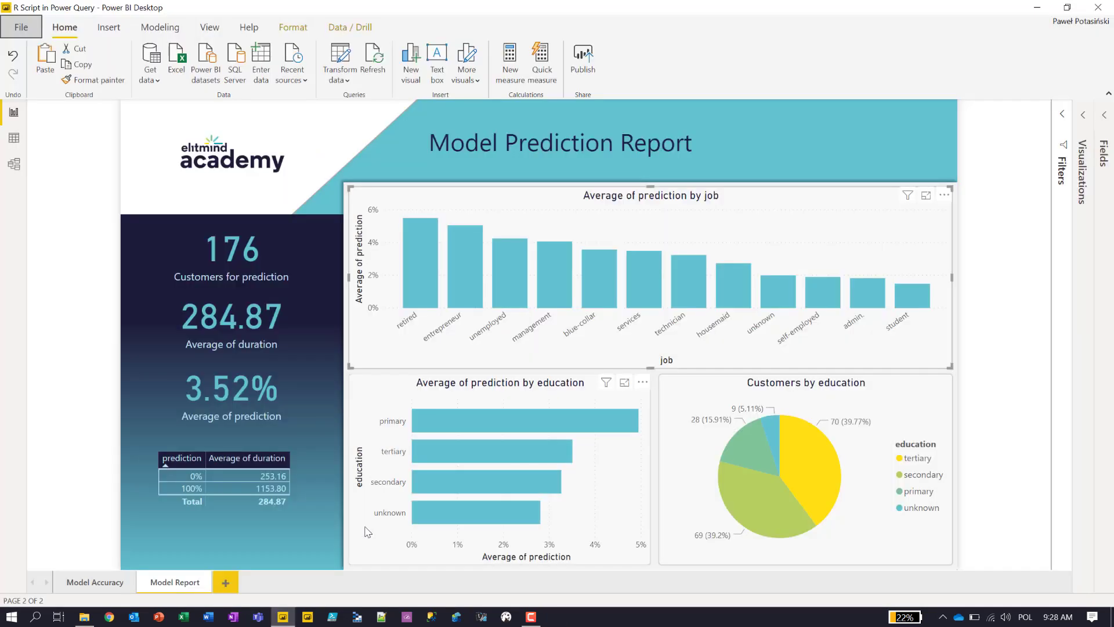